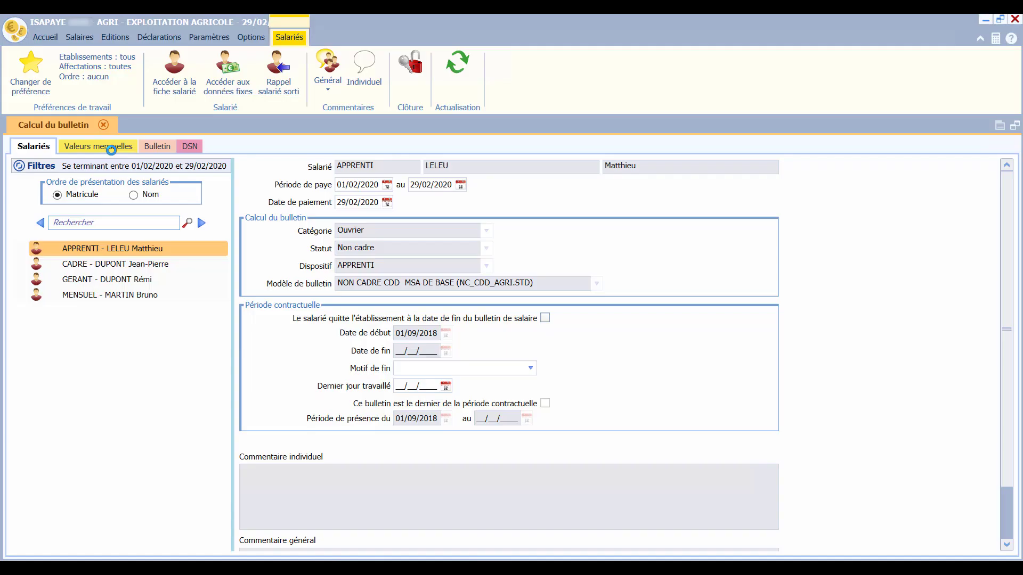
Enter 15 hours for H A 125% EXO in the apprentice's monthly values, under the H supplémentaires theme.
click(111, 149)
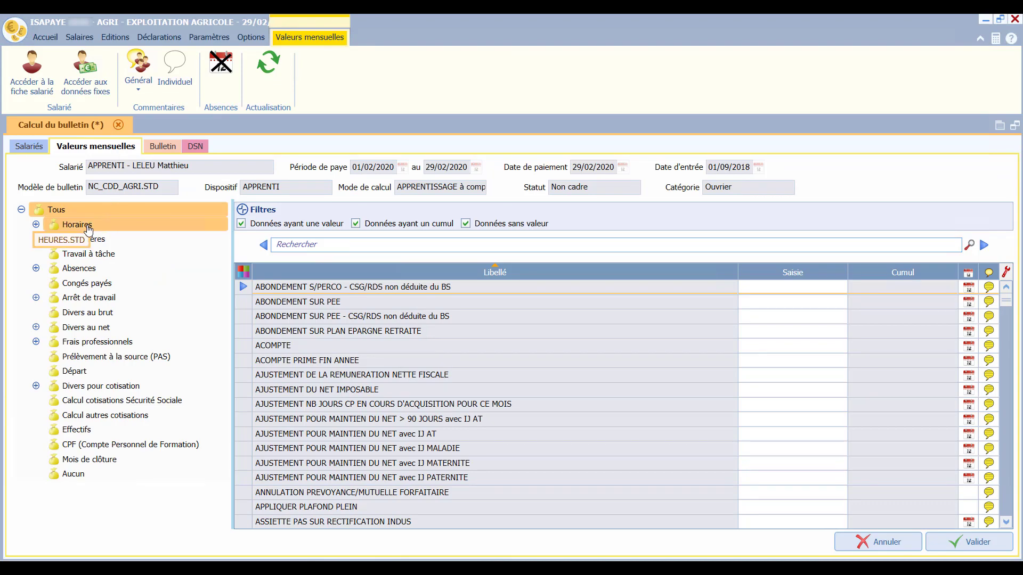
click(36, 225)
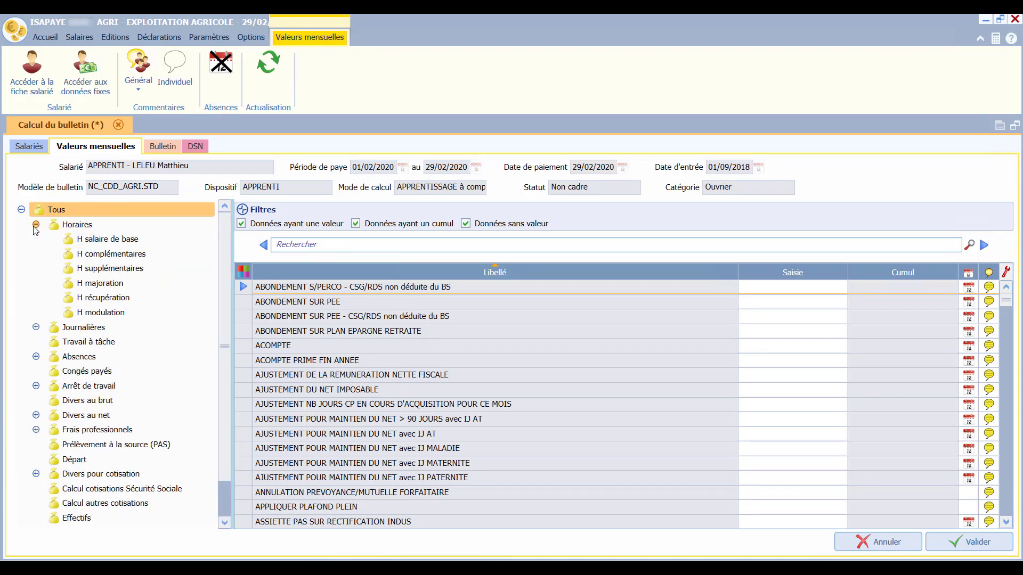
click(87, 266)
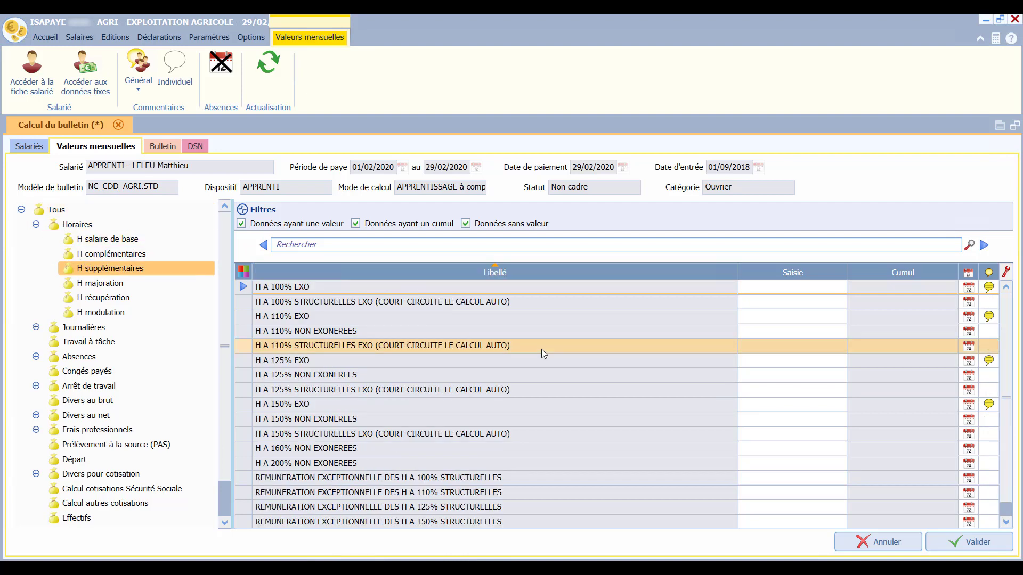
click(751, 367)
key(Tab)
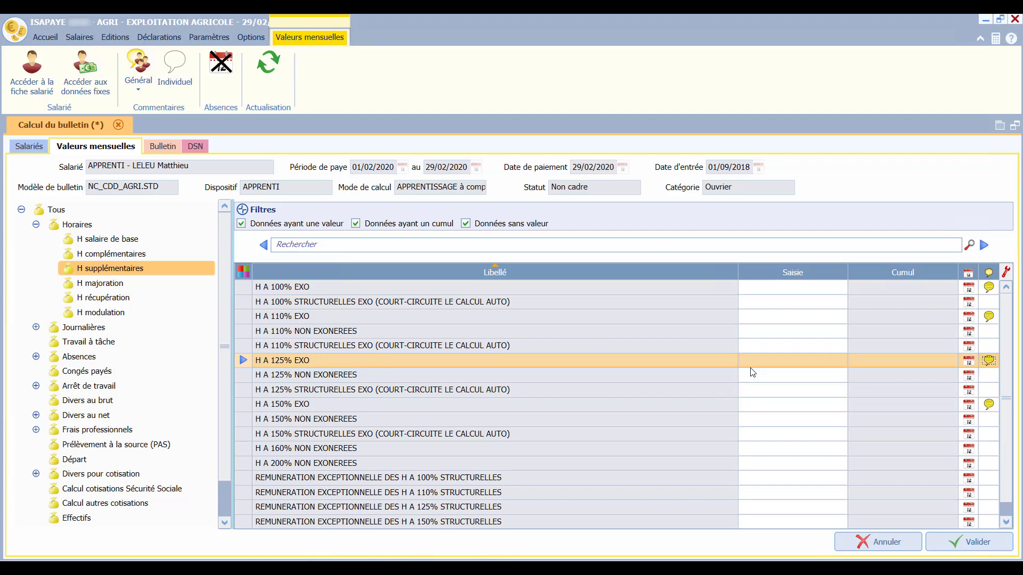
click(753, 365)
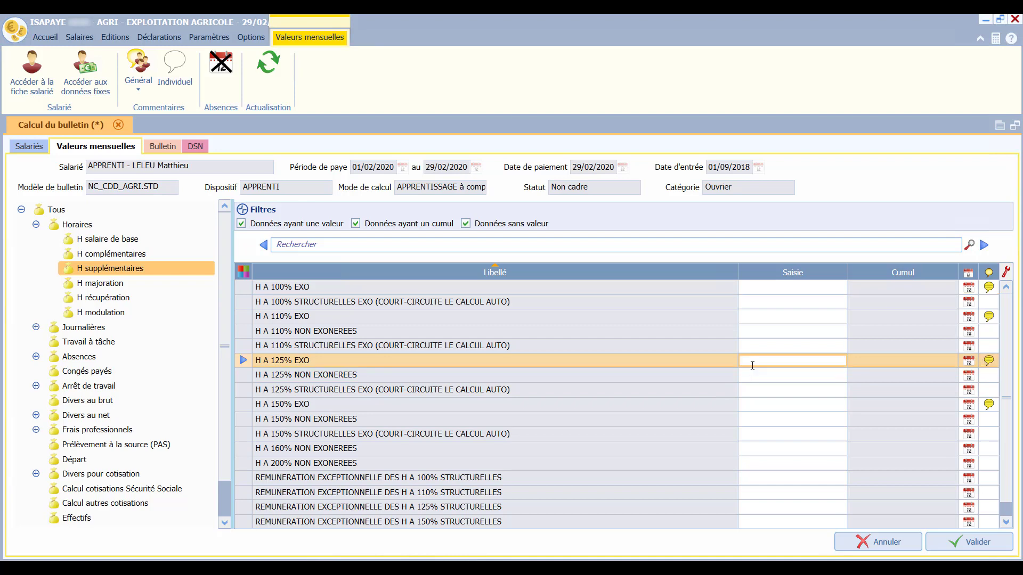
text(15)
Set PRIME DANS CP to 500 in the apprentice's monthly values, under the Divers au brut theme.
click(104, 401)
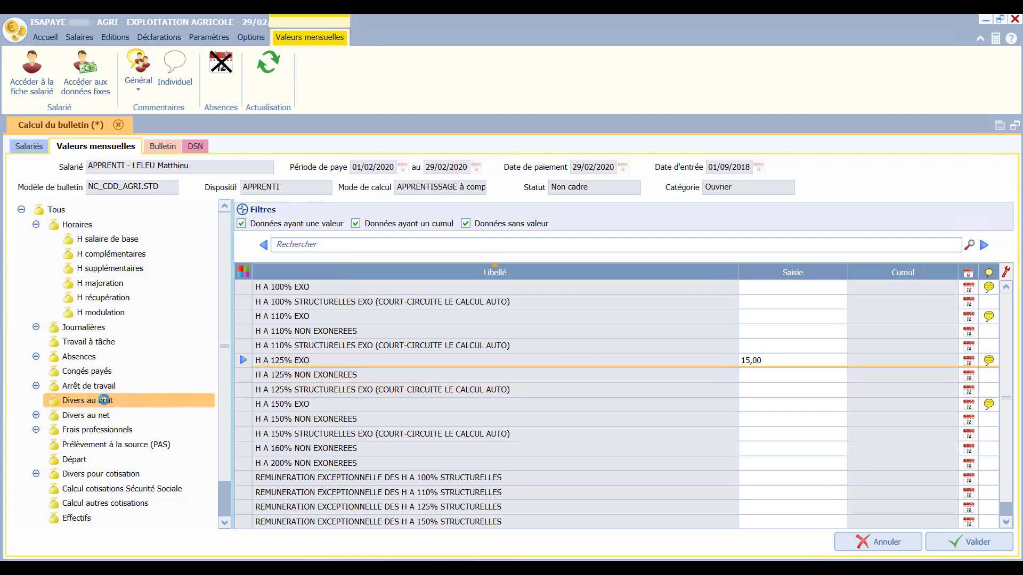
click(765, 319)
text(500)
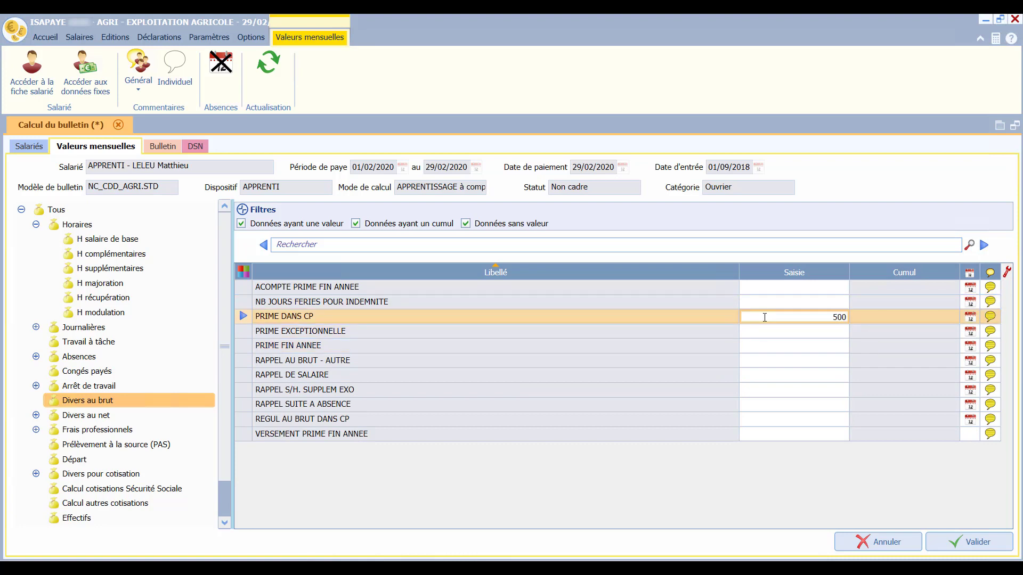
Display and validate the apprentice's February 2020 payslip, closing the payslip calculation.
click(162, 146)
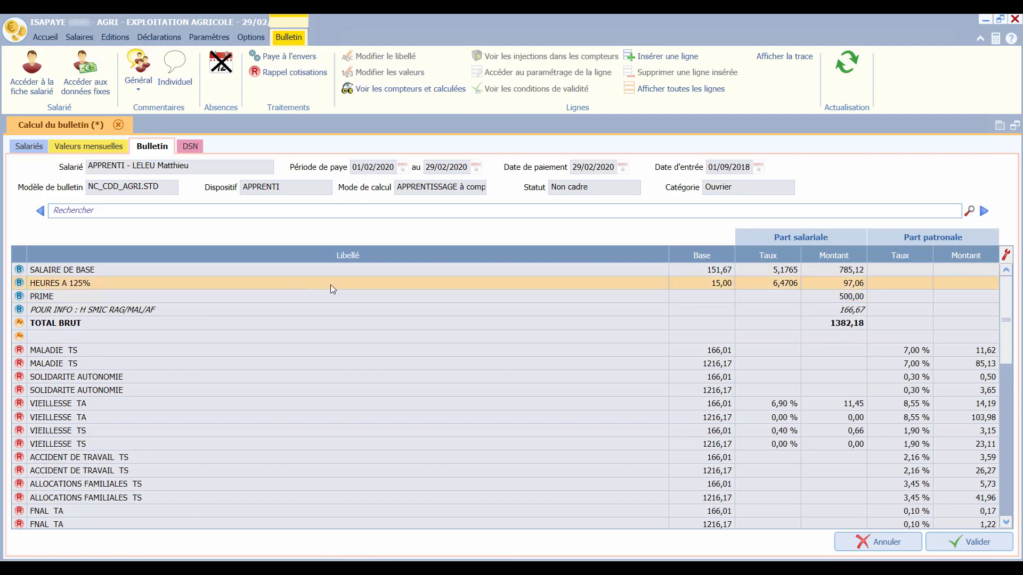
click(932, 540)
click(498, 341)
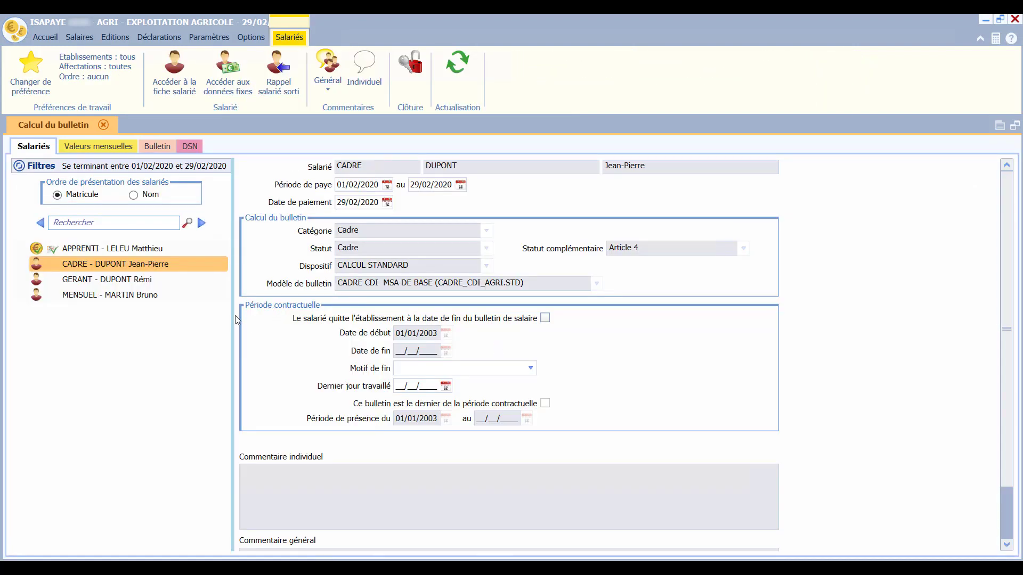
click(103, 126)
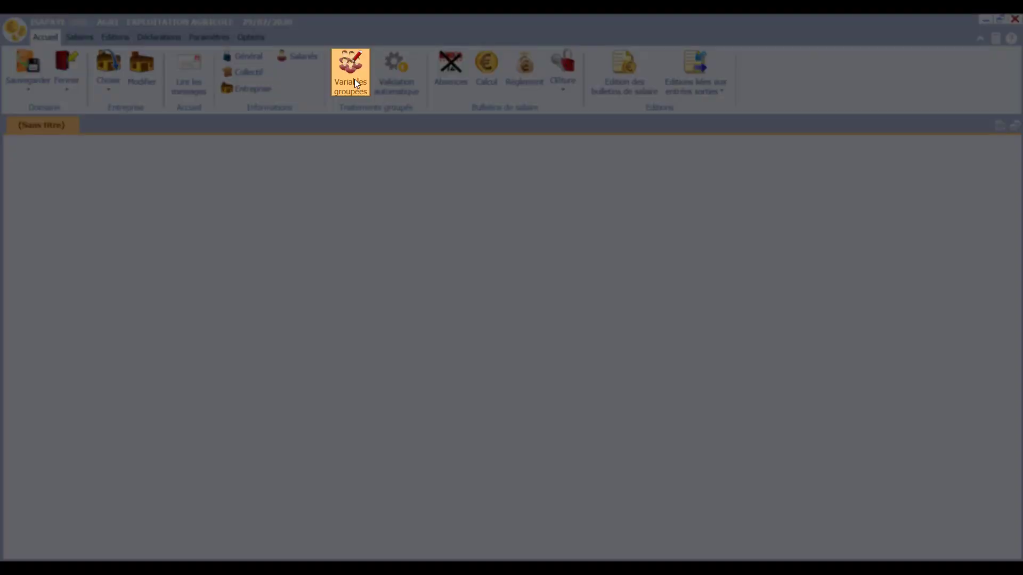
Start grouped variable entry for the remaining employees with the HSUP_GENERIQUE and PR_CP_GENERIQUE grids.
click(354, 81)
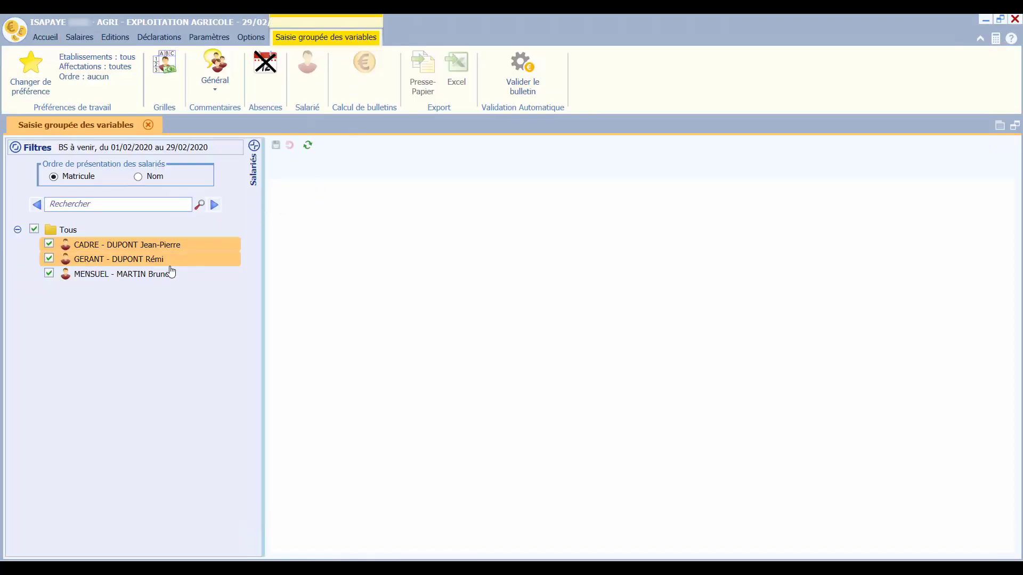
click(178, 248)
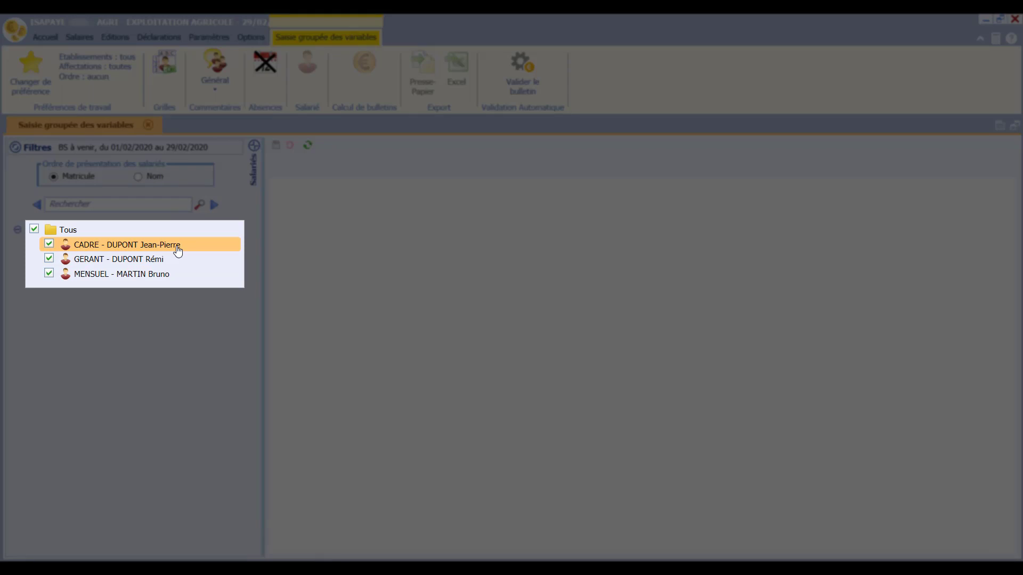
click(173, 80)
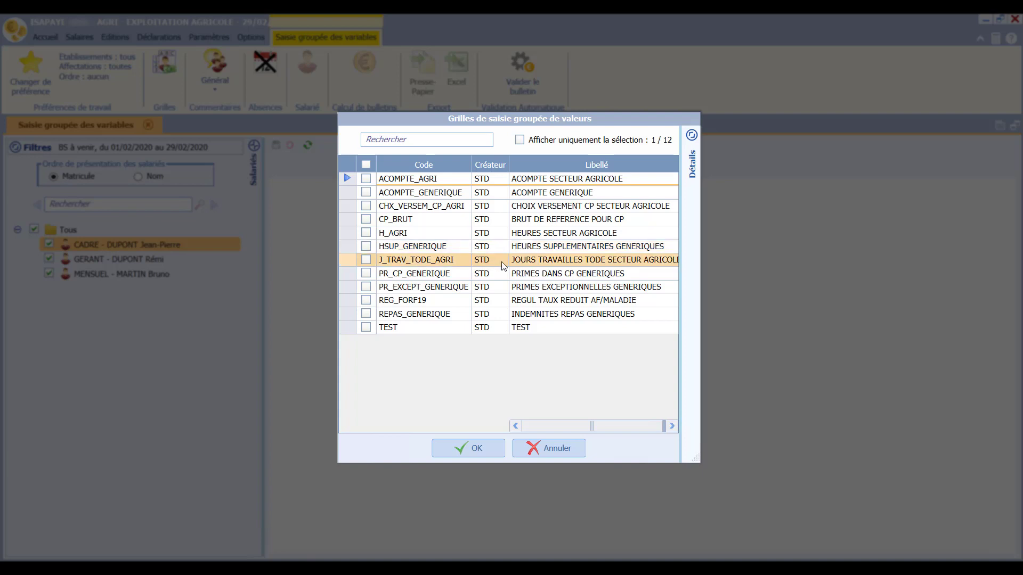
click(365, 246)
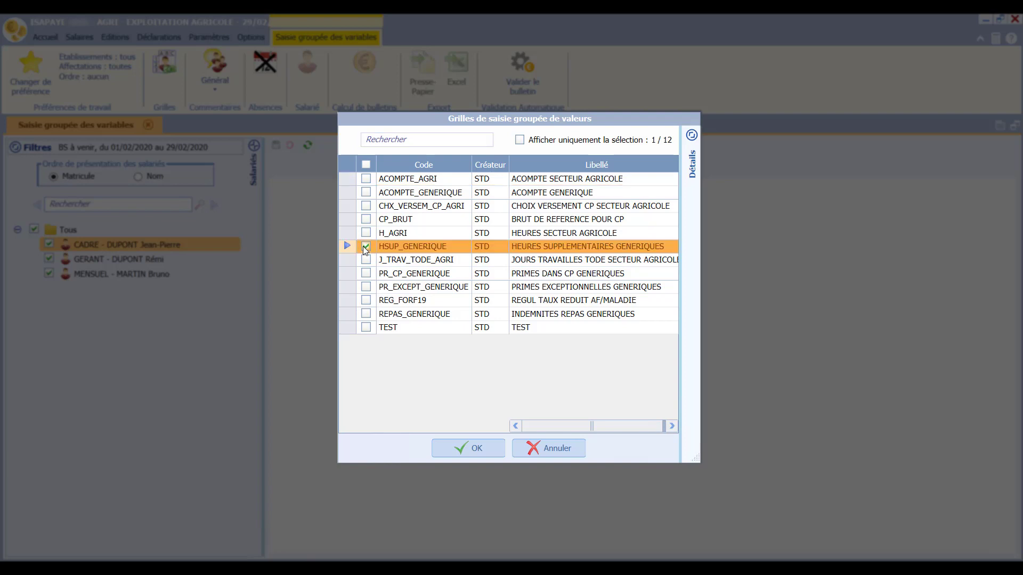
click(366, 274)
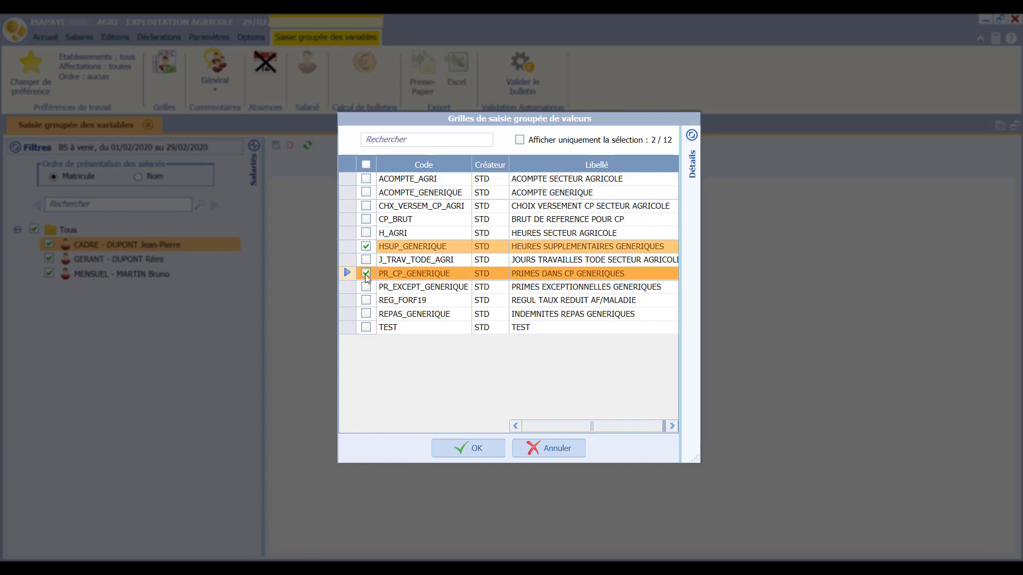
click(474, 449)
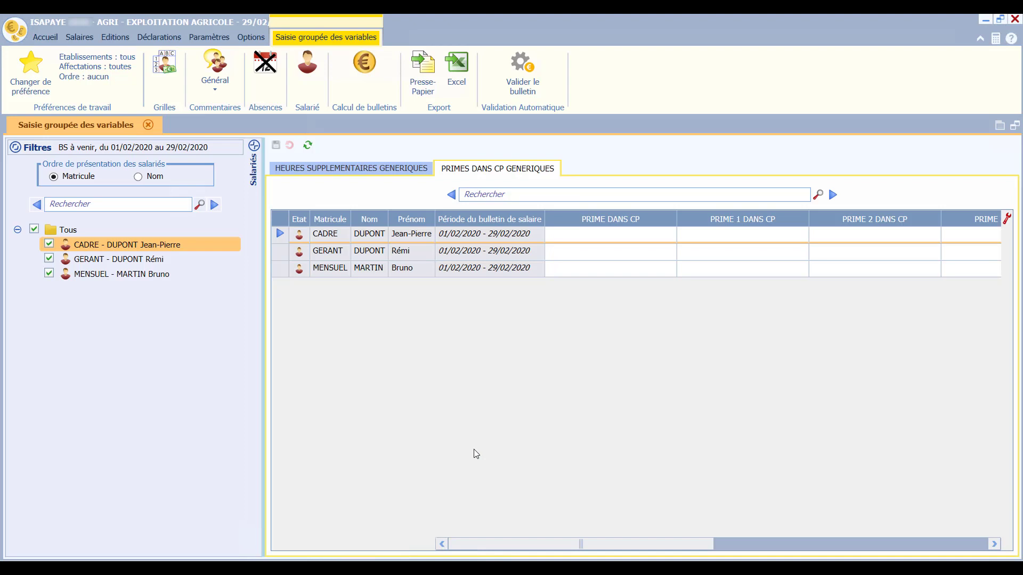
Enter H A 125% EXO hours of 15 for CADRE, 10 for GERANT and 26 for MENSUEL, plus 5 H A 150% EXO hours for MENSUEL.
click(405, 168)
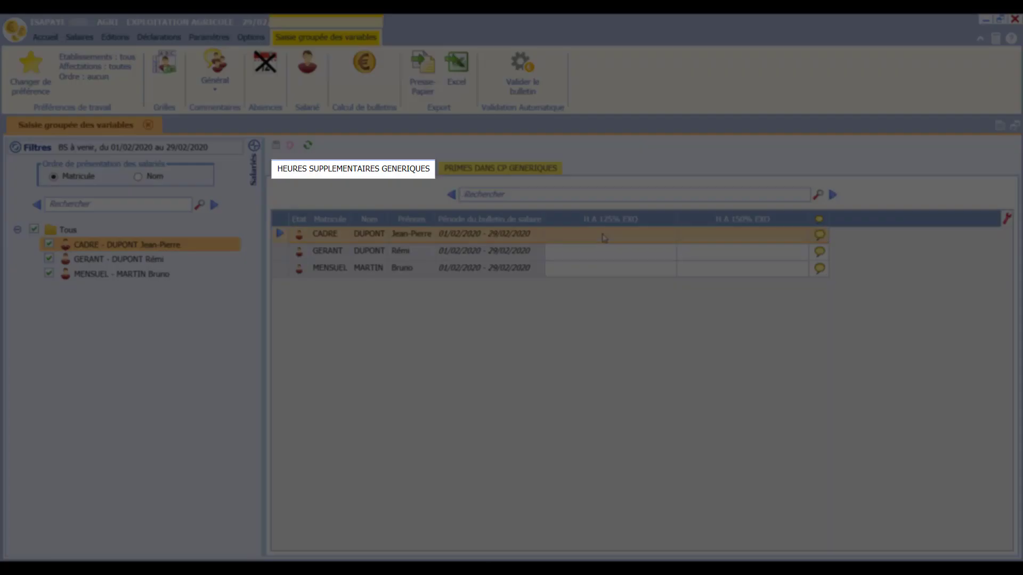
click(604, 238)
text(15)
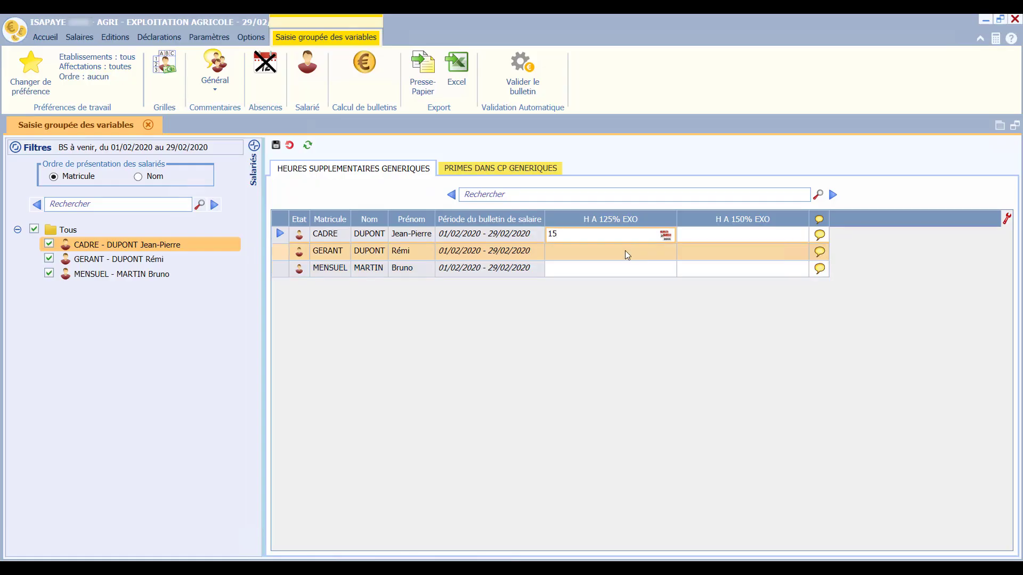
click(625, 248)
text(10)
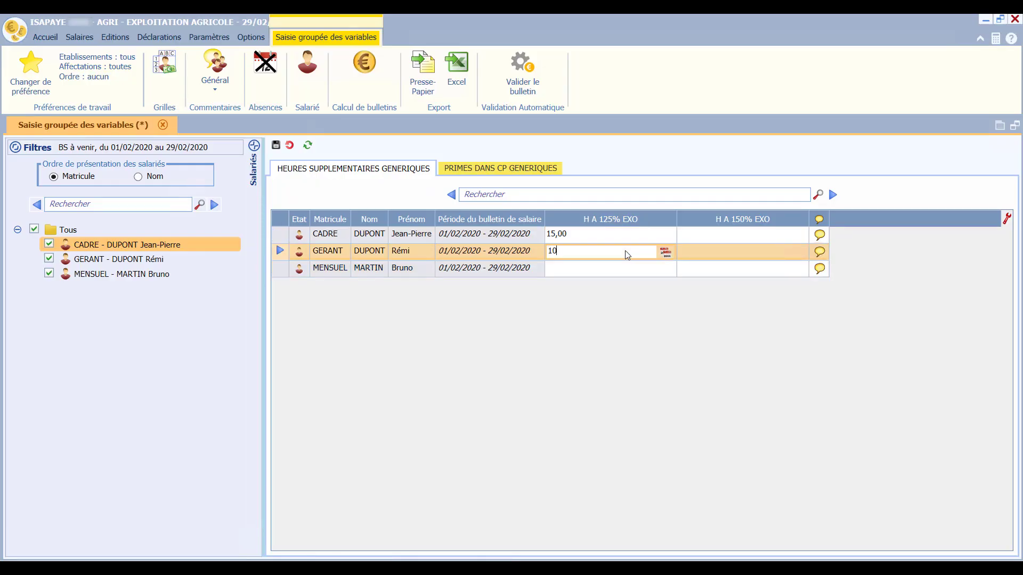
click(638, 269)
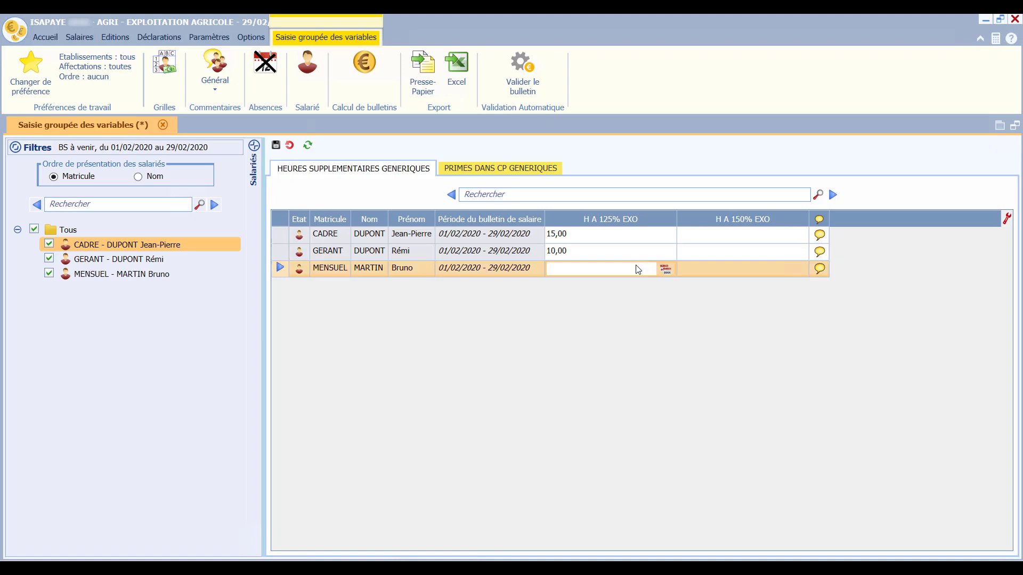
text(26)
click(762, 272)
text(5)
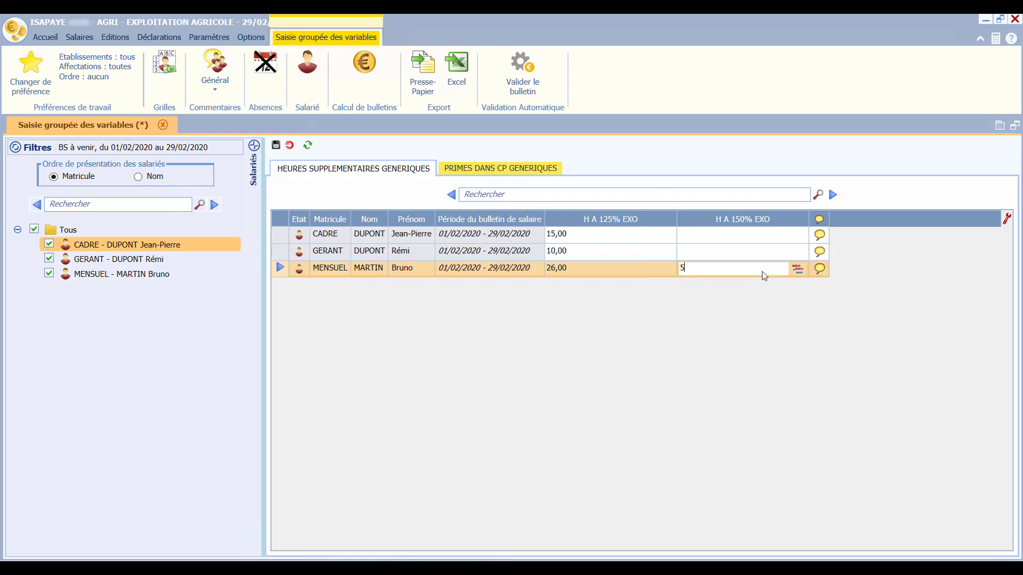
Enter PRIME DANS CP amounts of 500 for CADRE, 200 for GERANT and 200 for MENSUEL, and save and close the grouped entry.
click(538, 169)
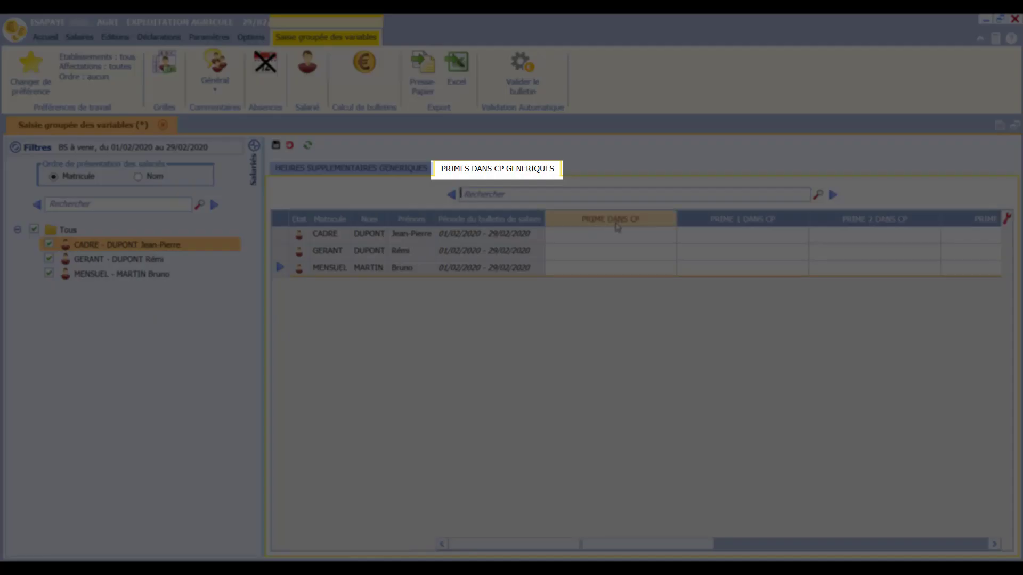
click(612, 241)
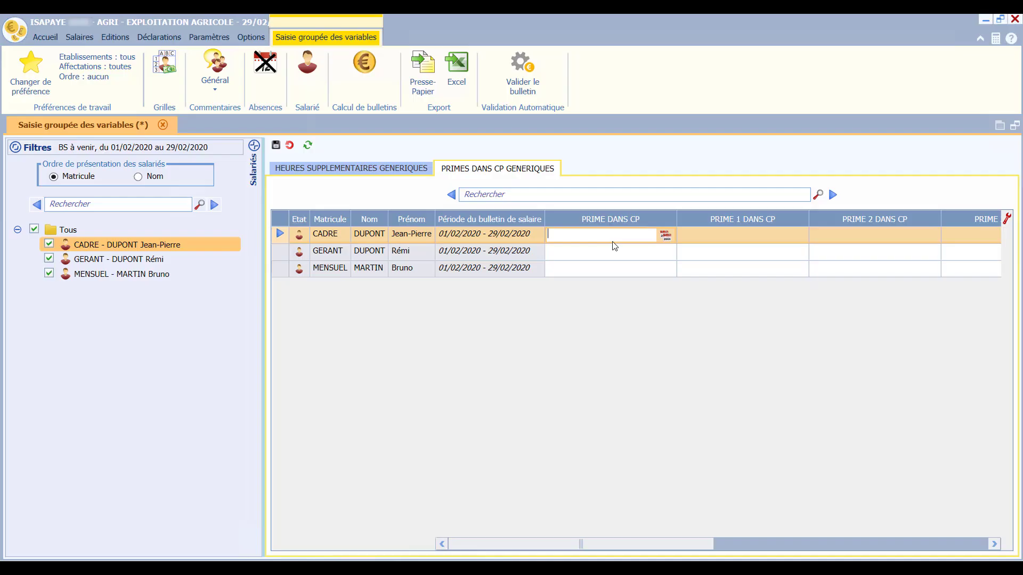
text(500)
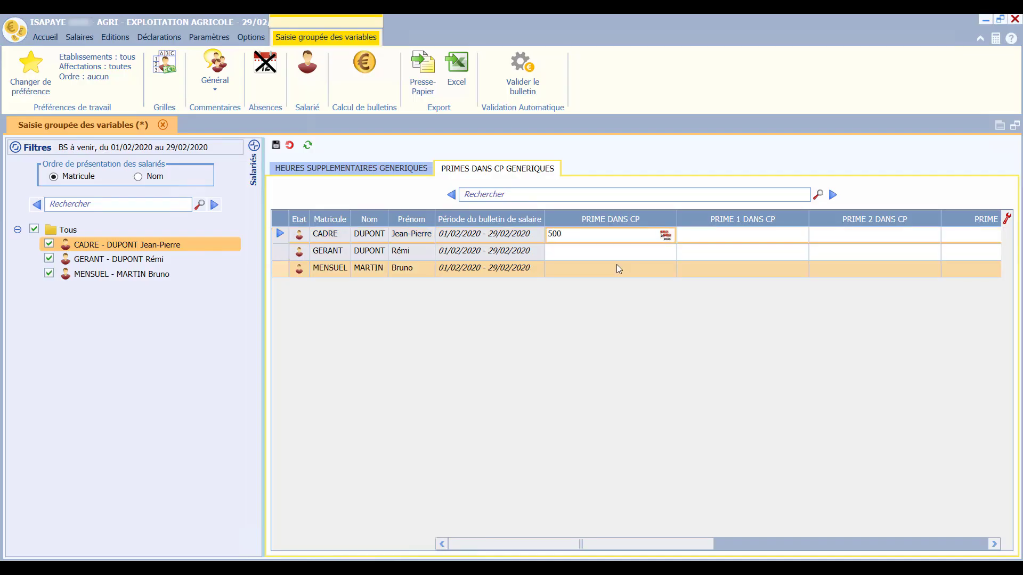
click(618, 253)
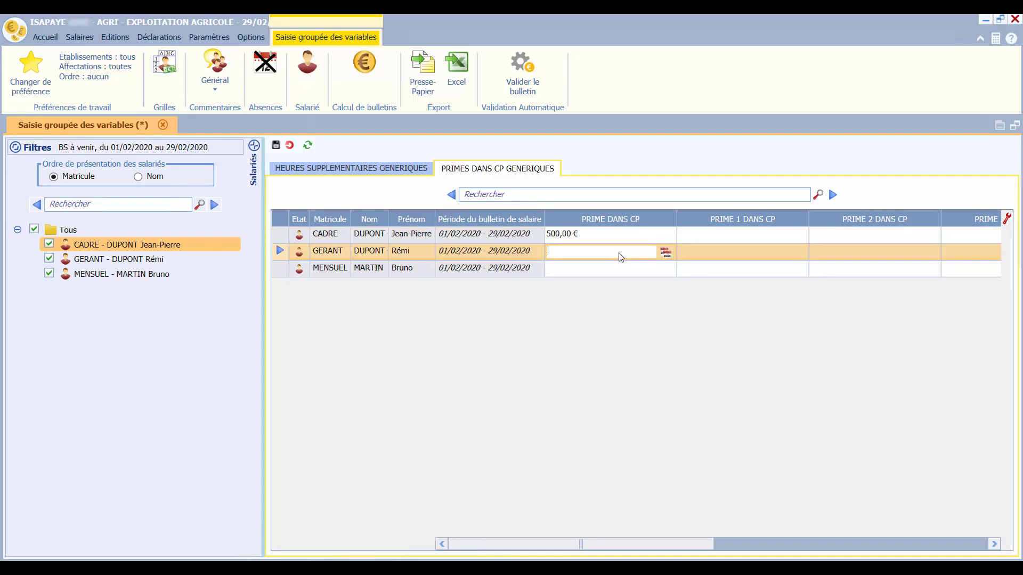
text(200)
click(615, 270)
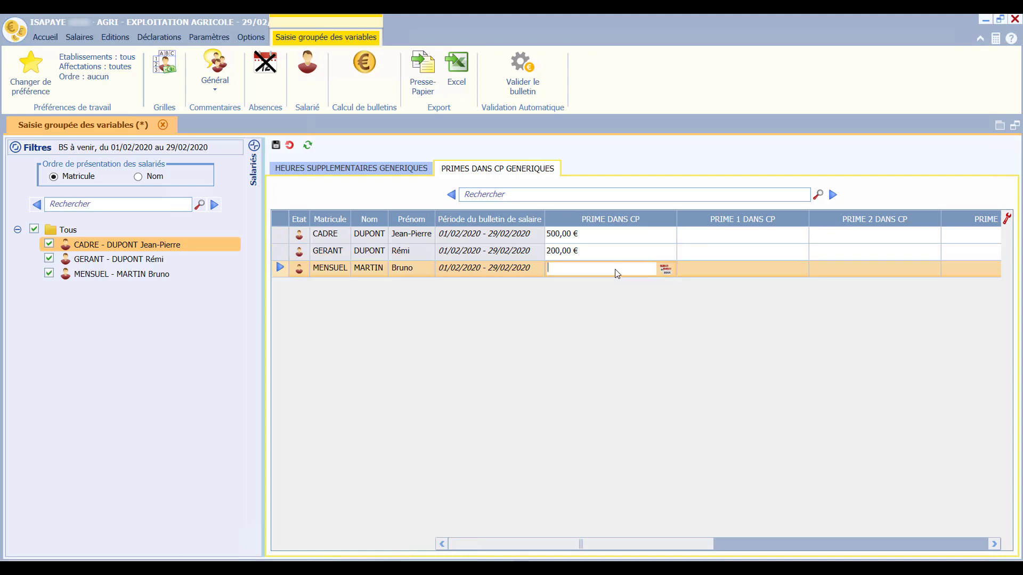
text(200)
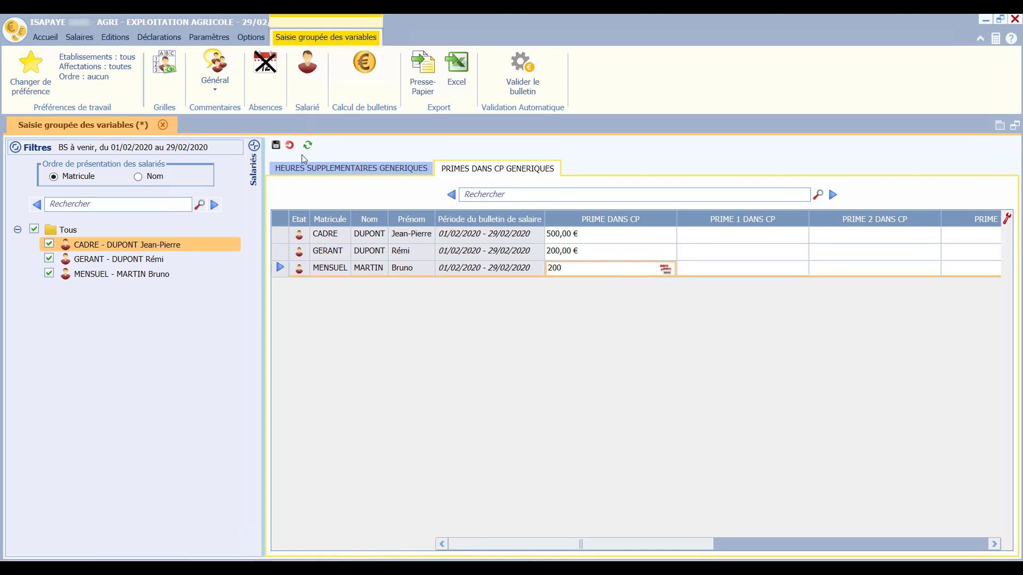
click(277, 147)
click(148, 125)
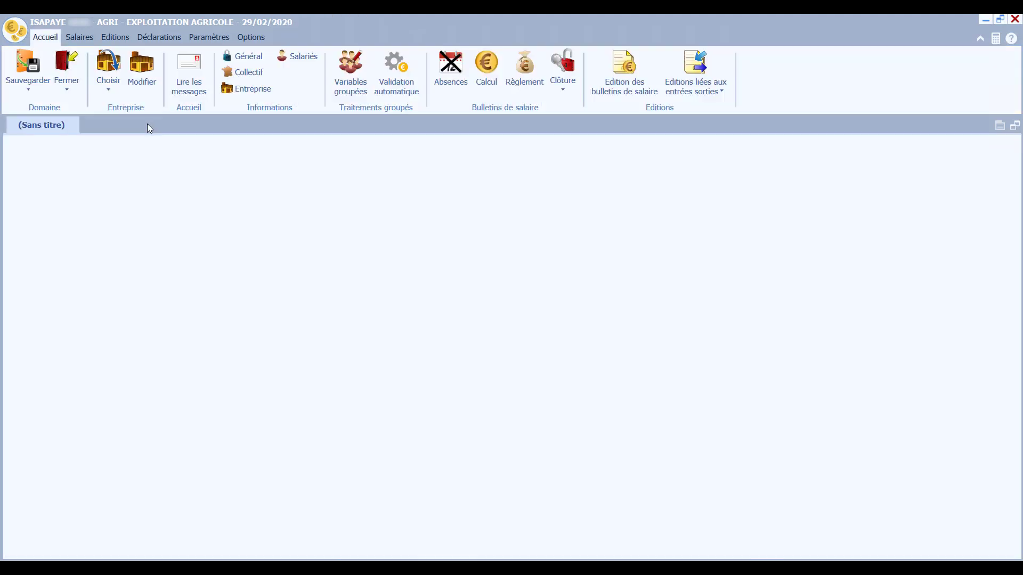
Calculate and validate the February 2020 payslip of the CADRE employee.
click(493, 66)
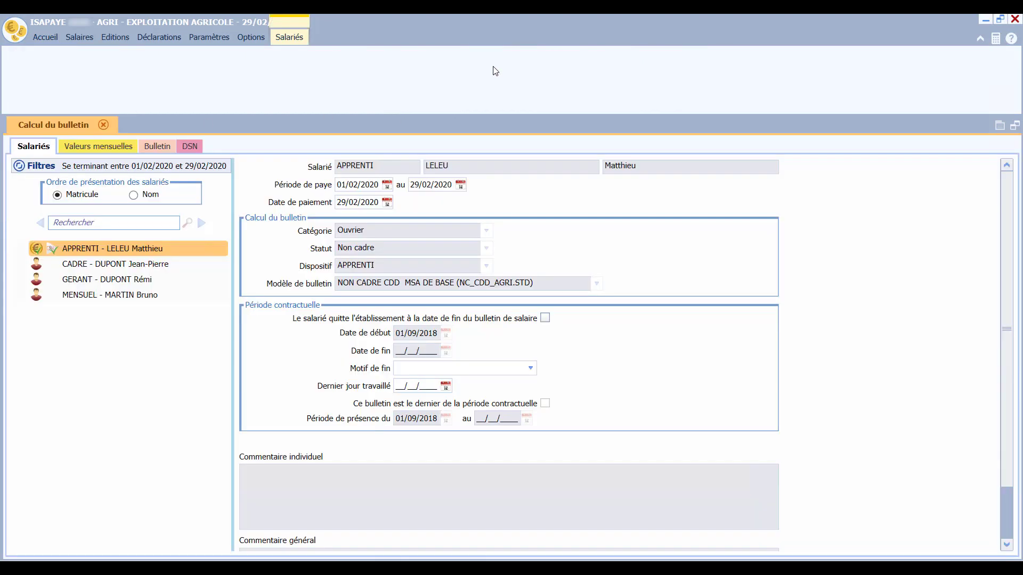
click(145, 265)
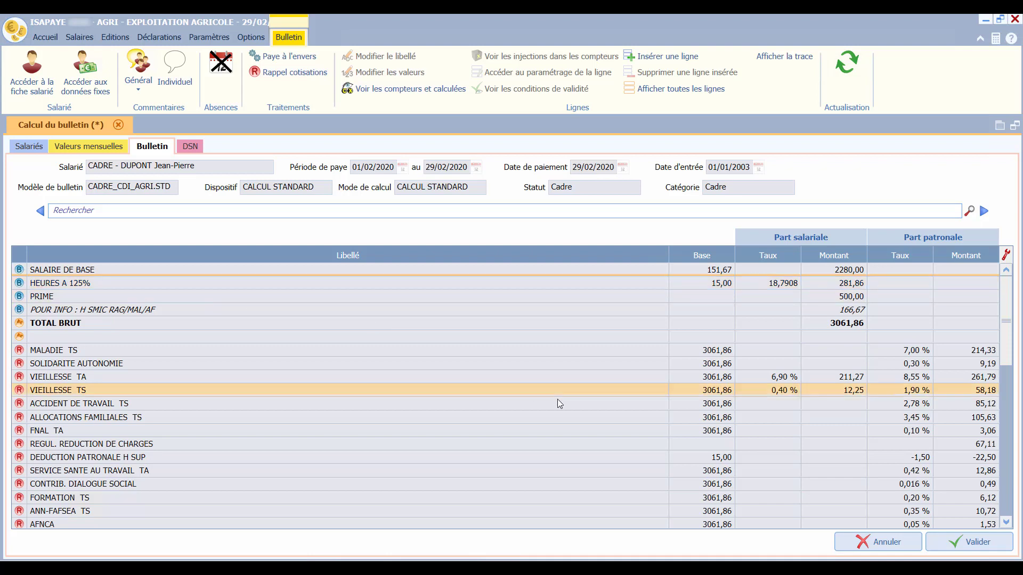
click(947, 544)
click(498, 337)
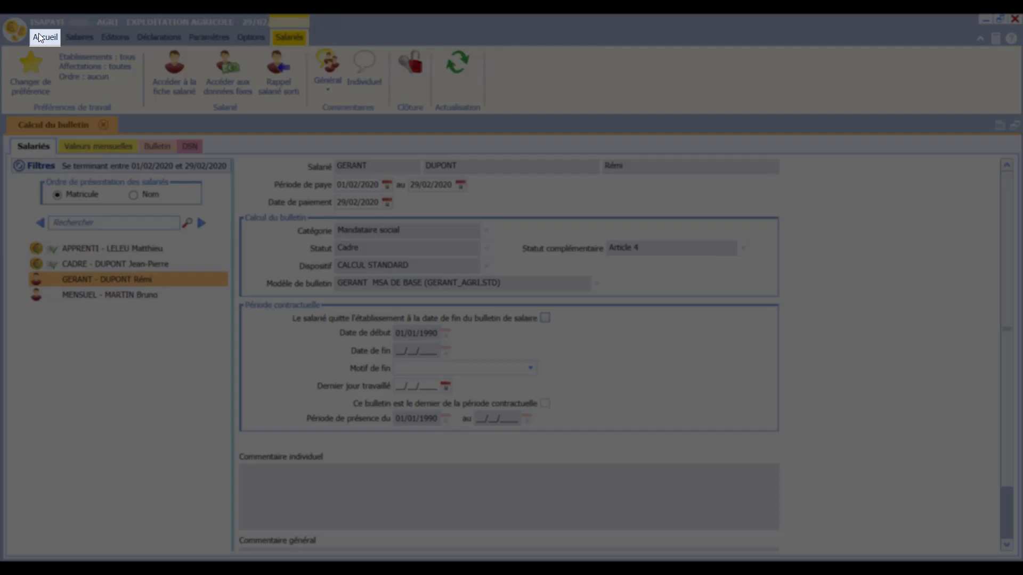
Start grouped absence entry and extend the February 2020 employee filter to include validated payslips.
click(40, 34)
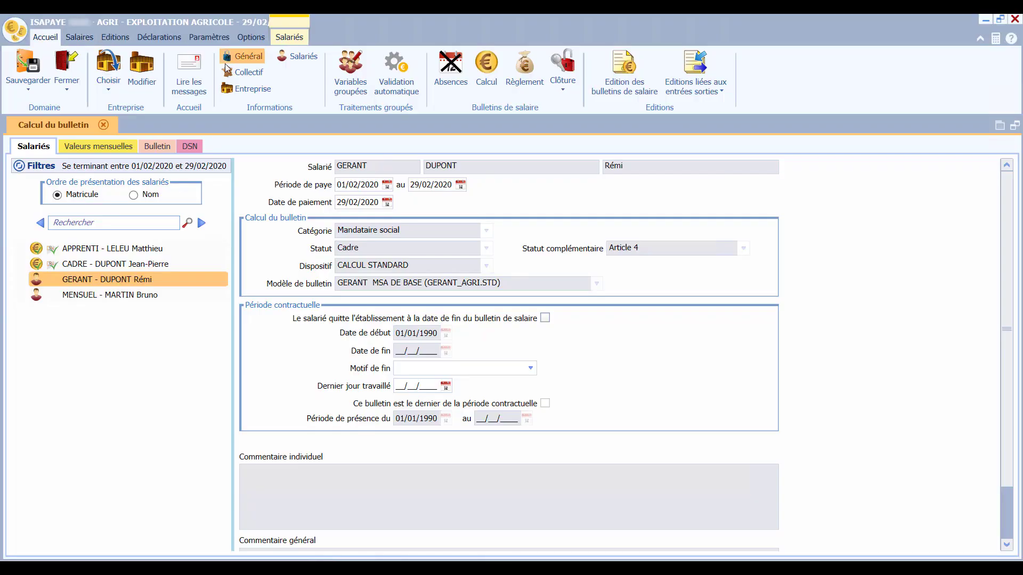
click(460, 93)
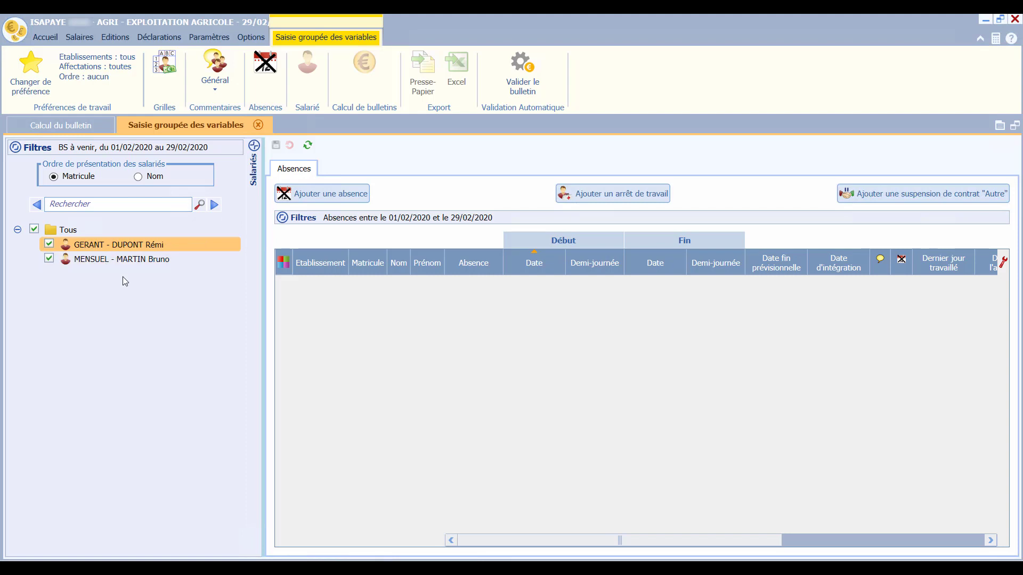
ctrl+click(151, 264)
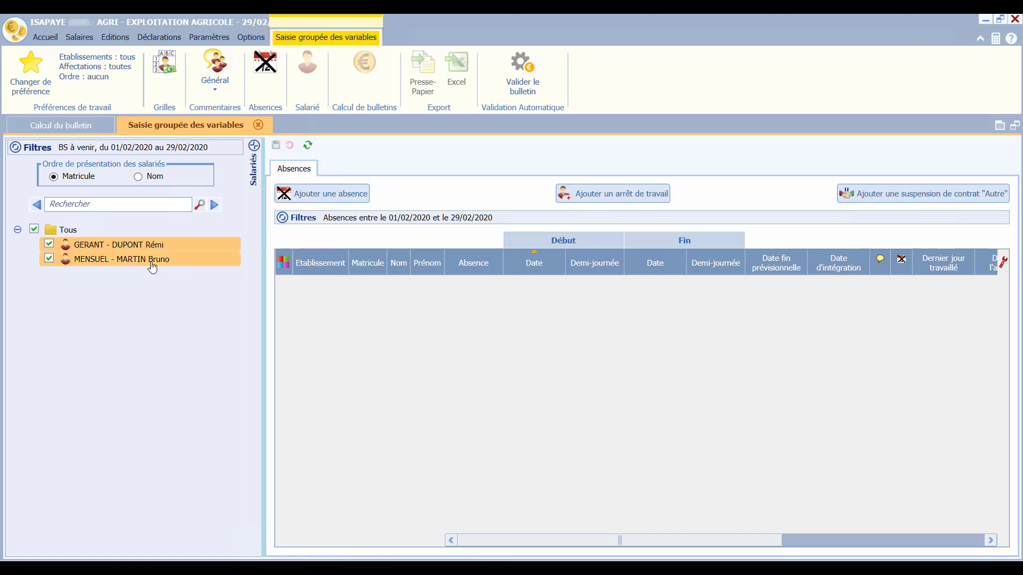
click(16, 149)
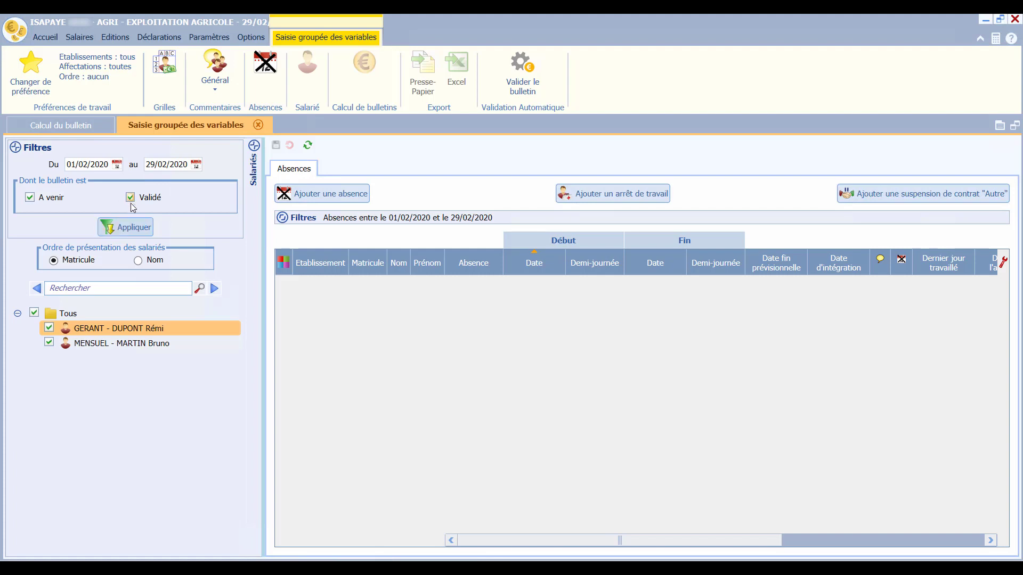
click(139, 227)
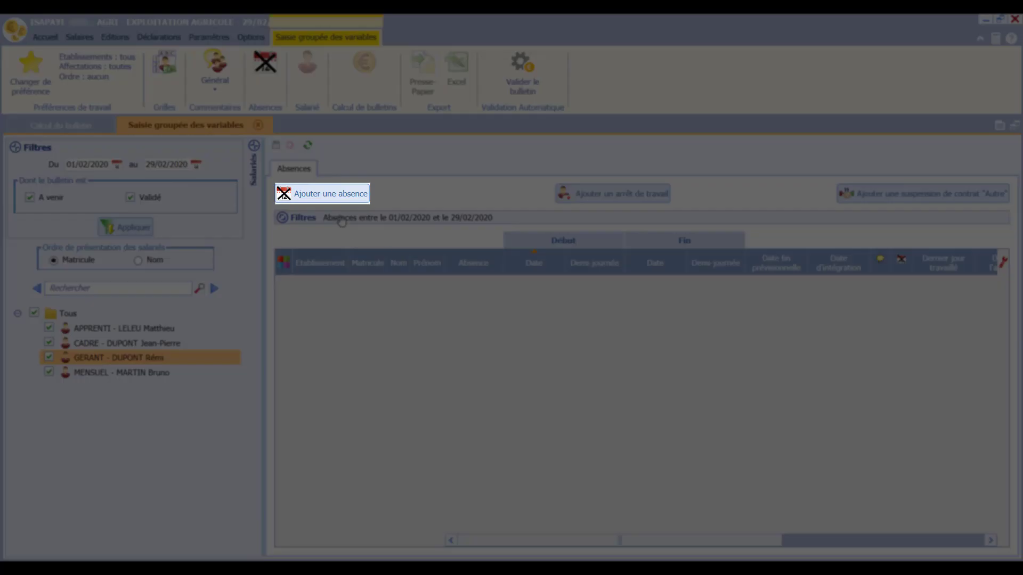
Add a CONGES PAYES absence from 17/02/2020 to 21/02/2020 for all four employees.
click(334, 194)
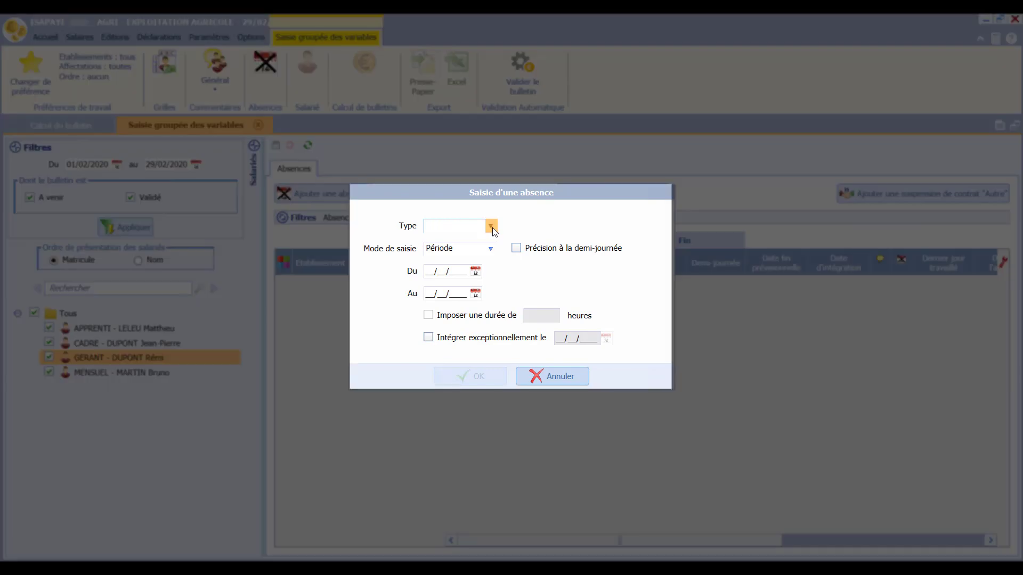
click(491, 227)
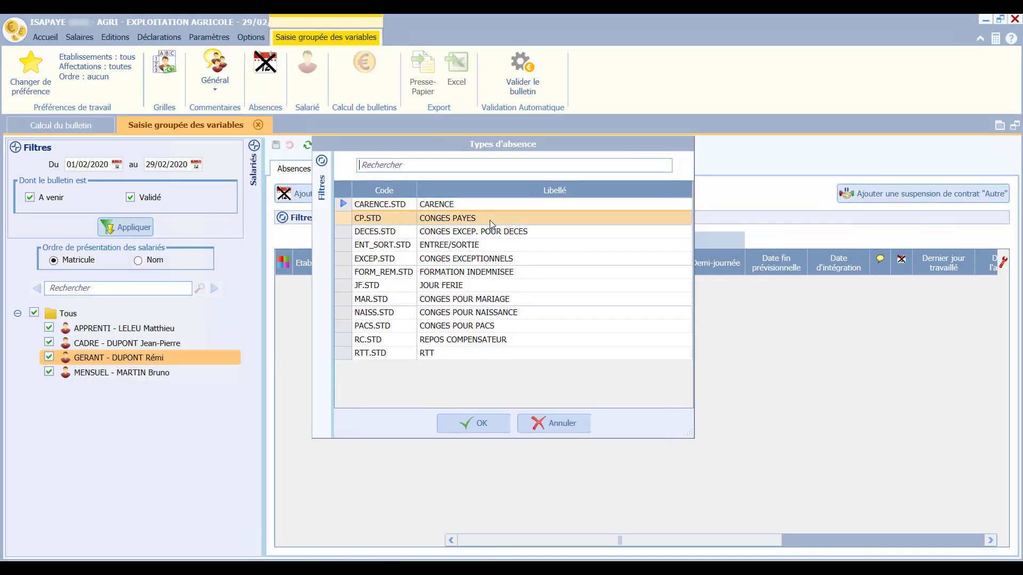
click(490, 219)
click(474, 426)
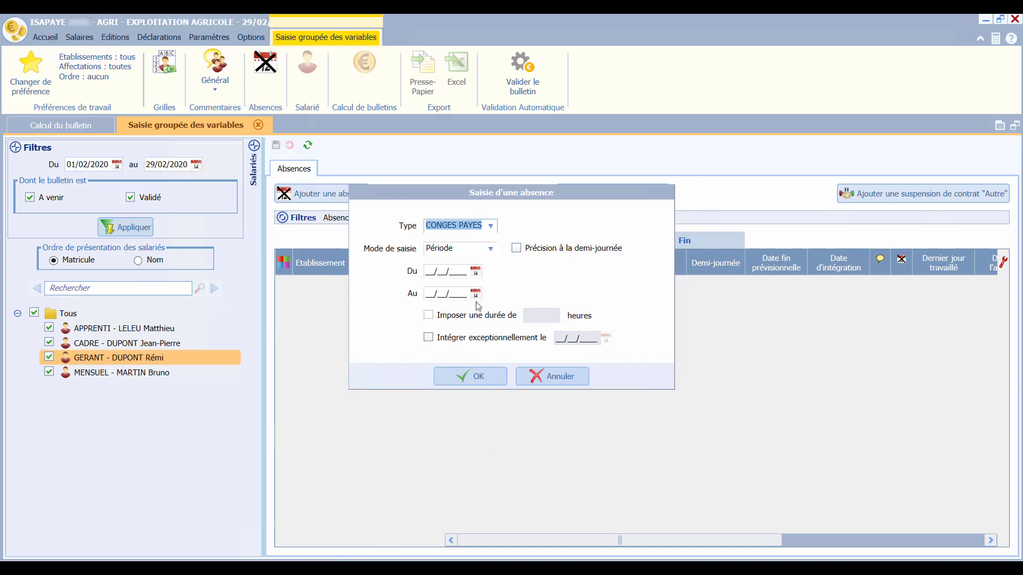
click(476, 272)
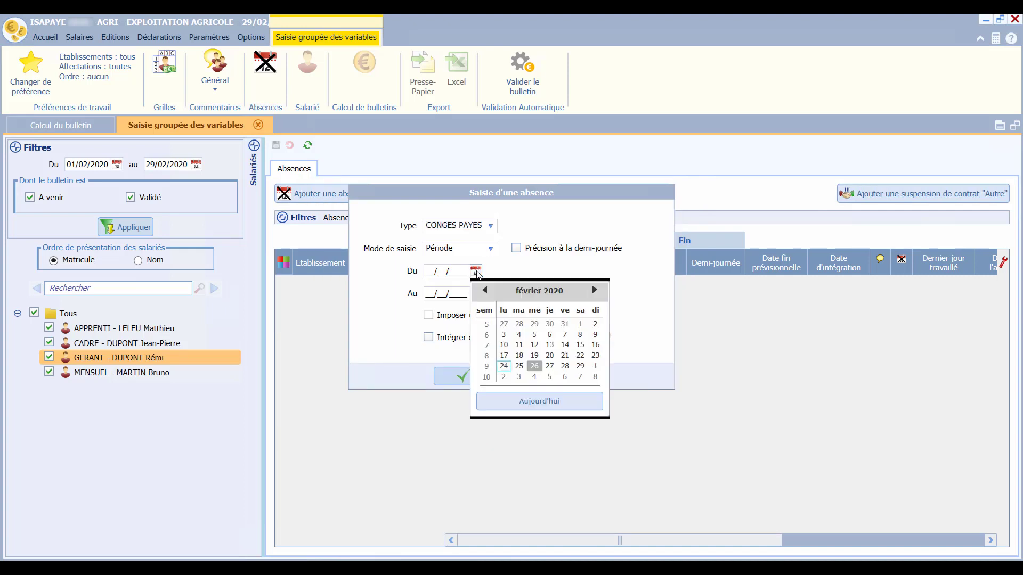
click(504, 356)
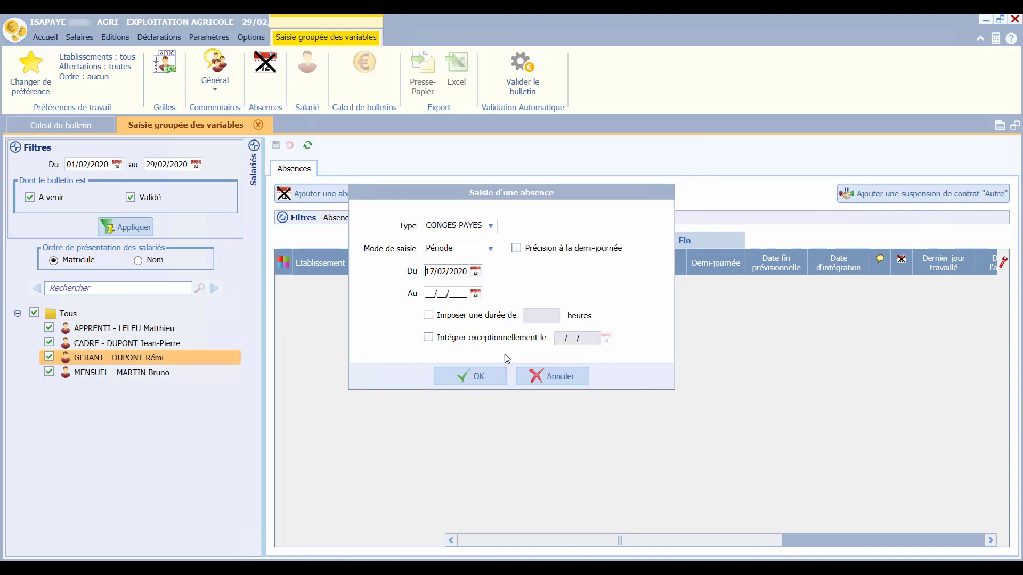
click(473, 296)
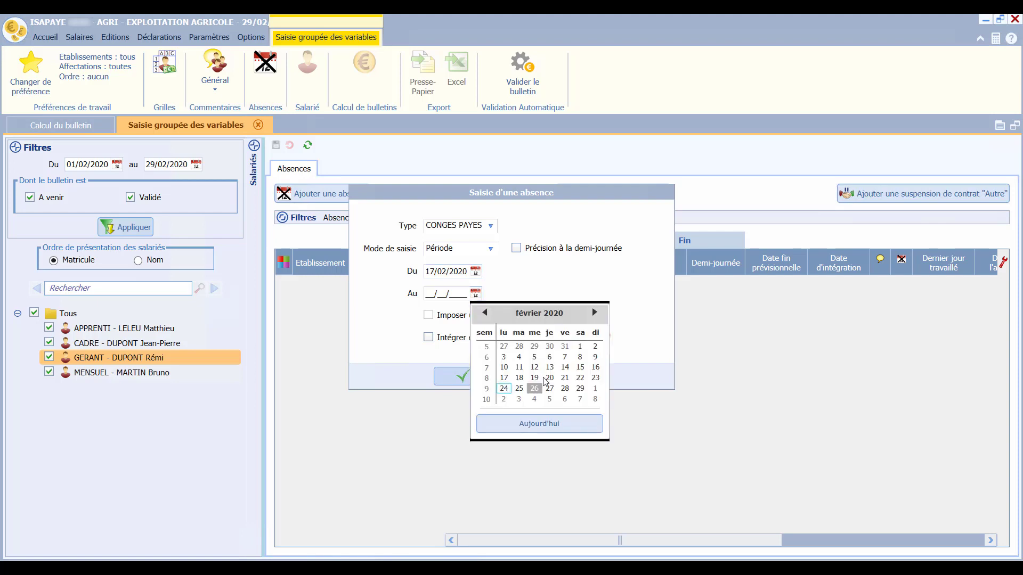
click(566, 378)
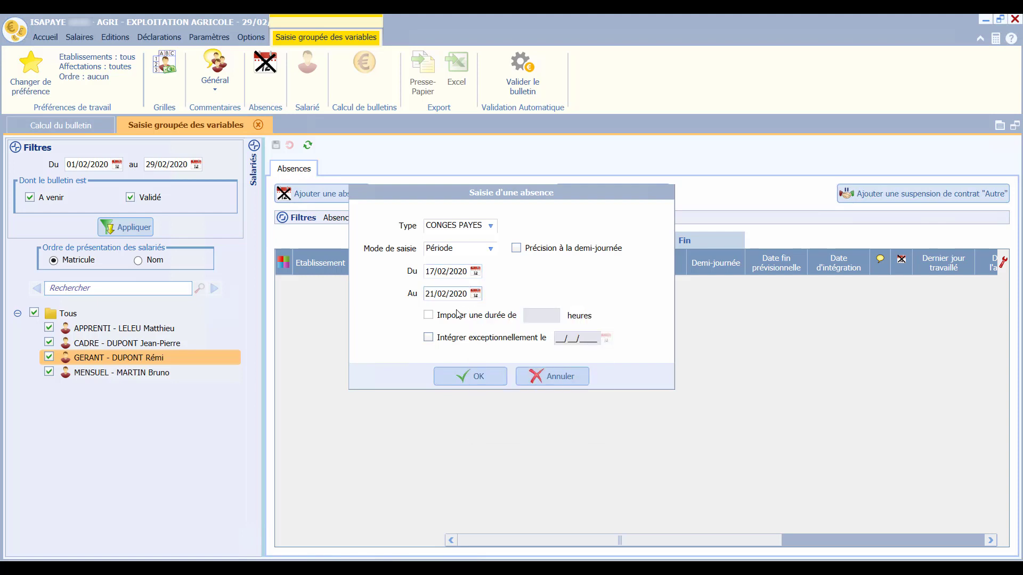
click(485, 383)
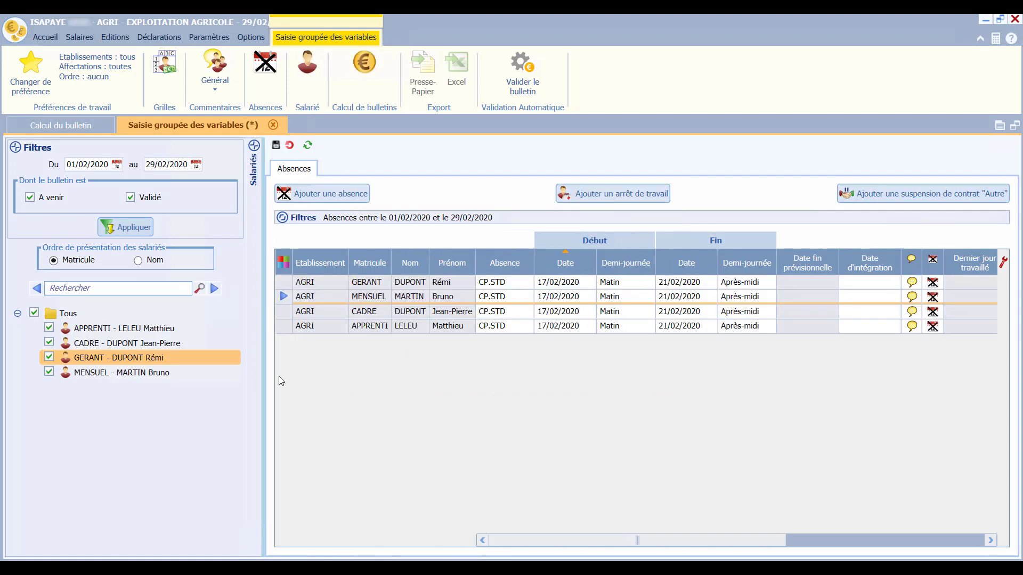
Save the paid leave entries and restrict the employee selection to MENSUEL only.
click(104, 329)
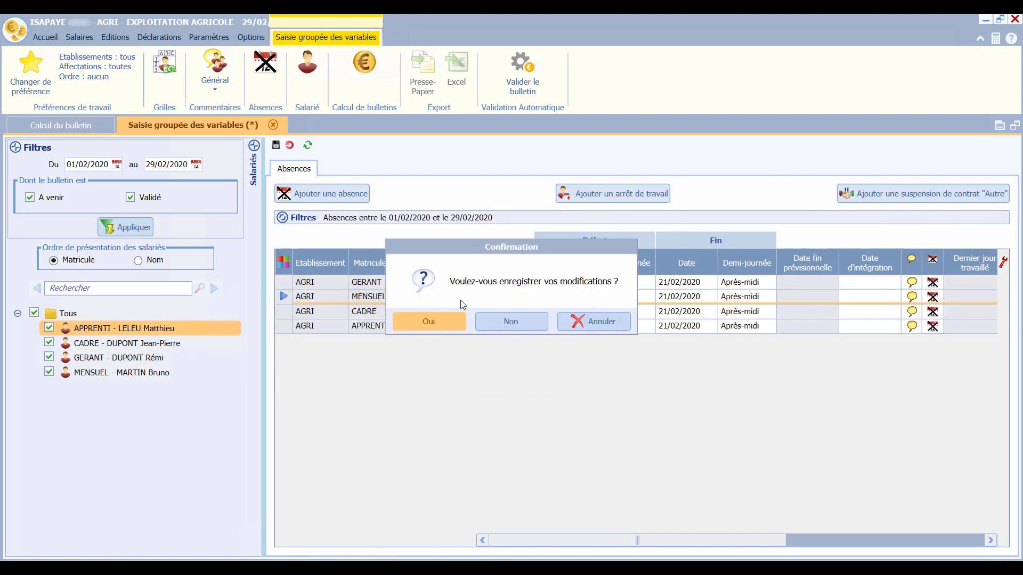
click(455, 318)
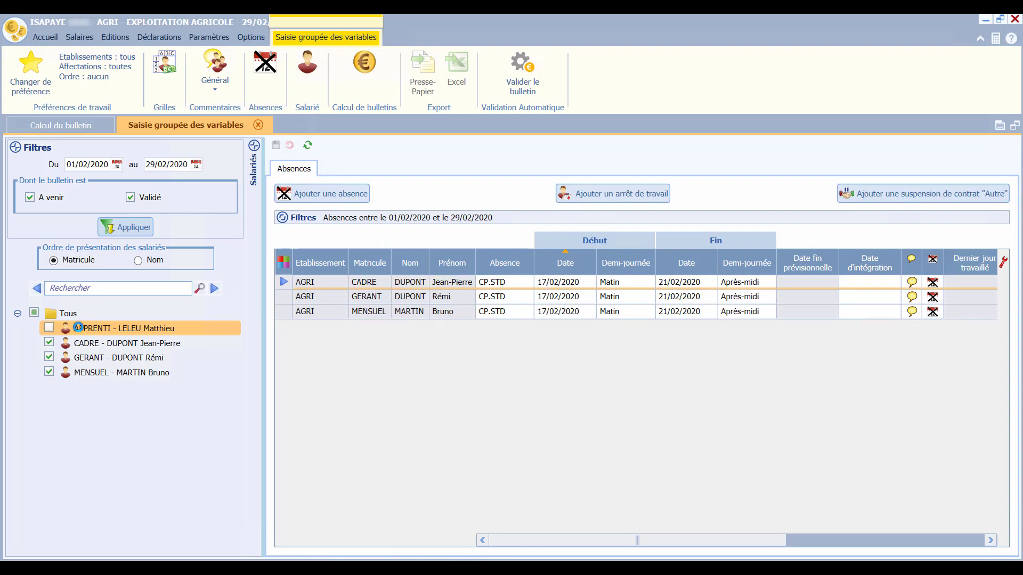
click(49, 343)
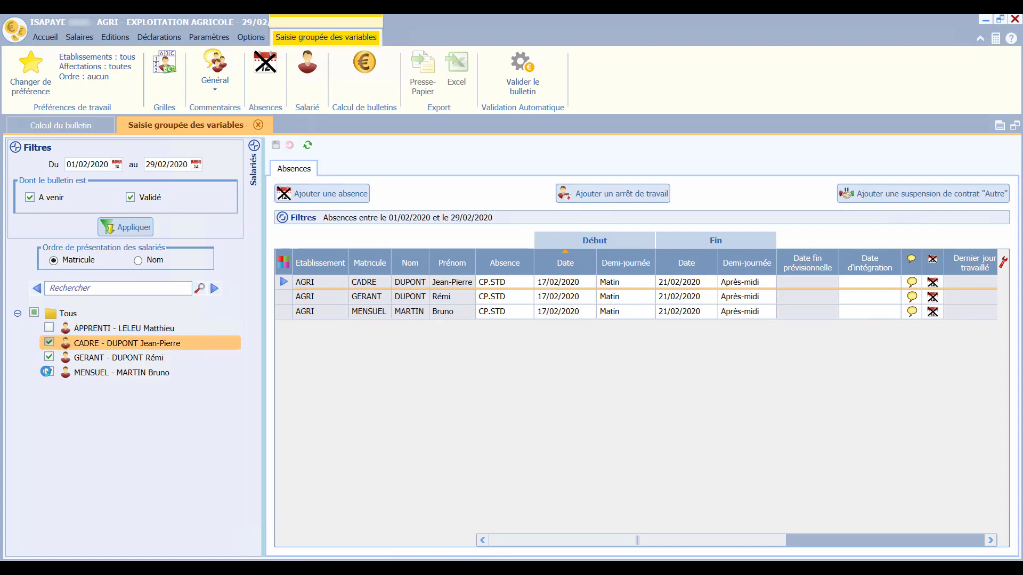
click(49, 357)
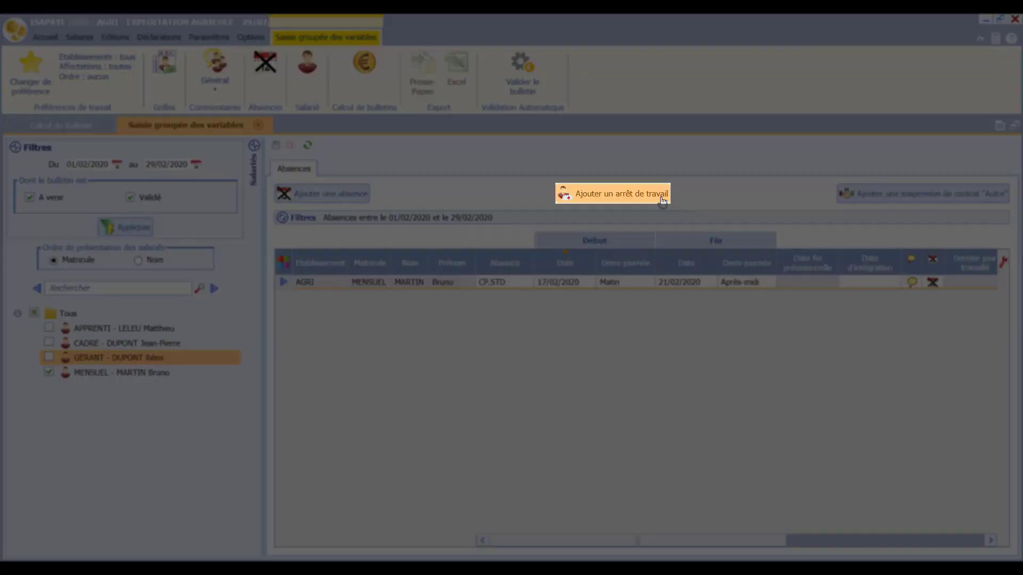
Start a MALADIE rému. work stoppage for MENSUEL with 24/02/2020 as the last day worked.
click(663, 200)
click(399, 204)
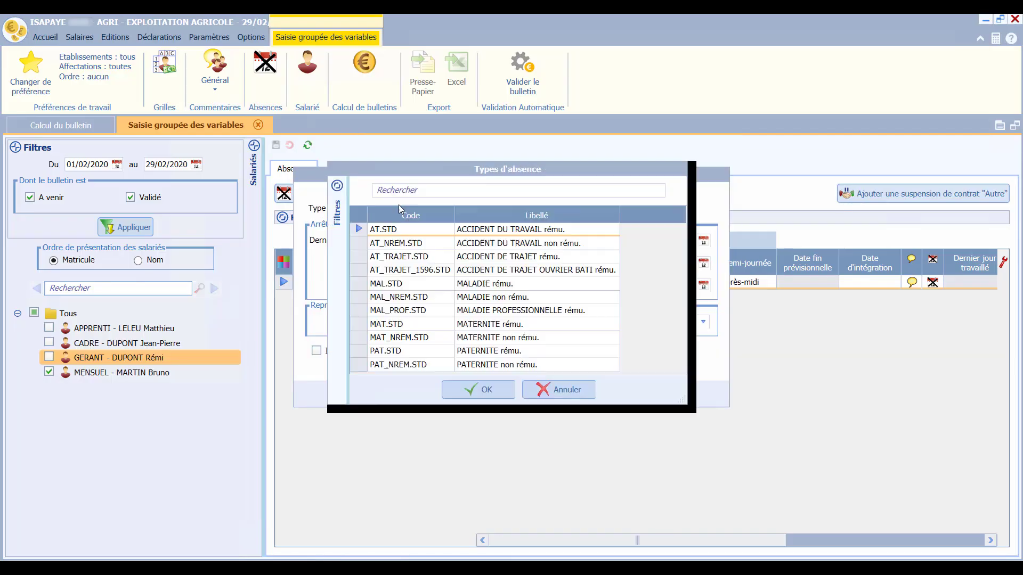
click(487, 261)
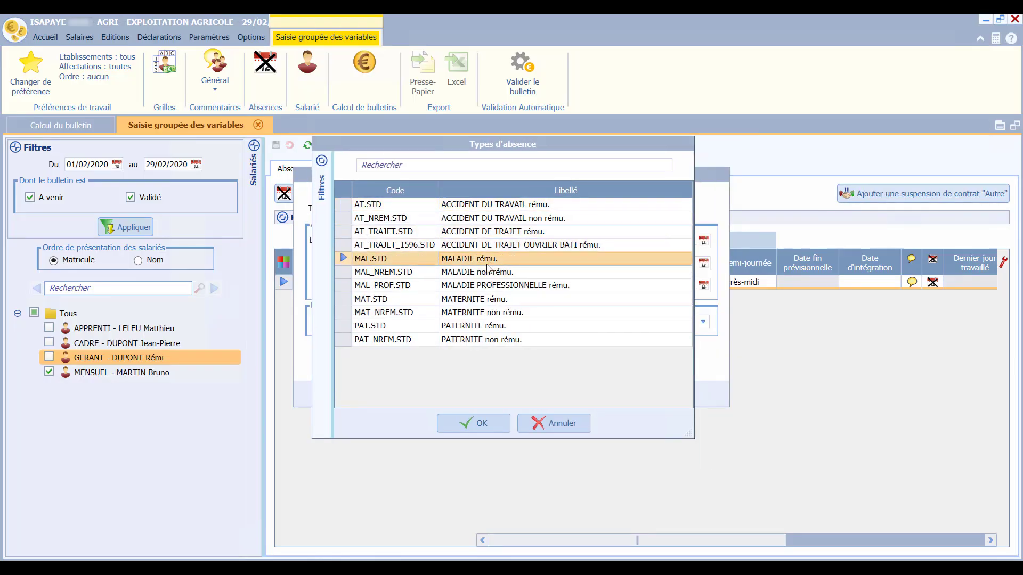
click(458, 426)
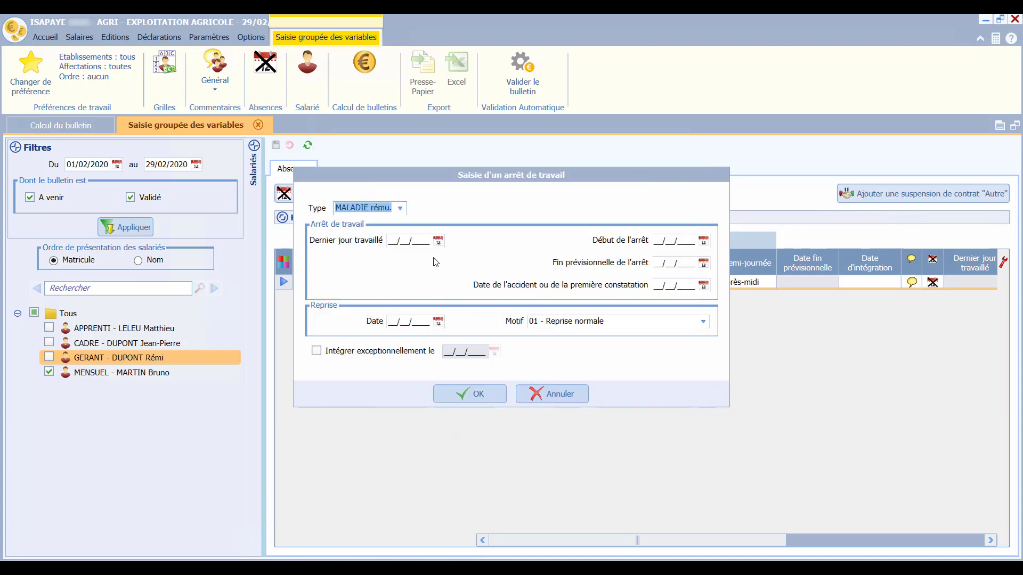
click(438, 241)
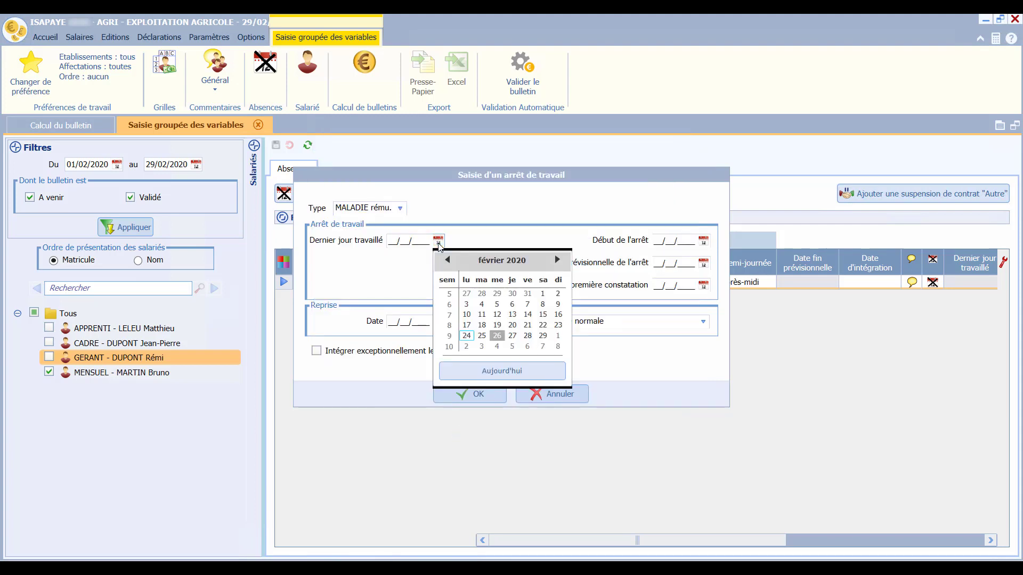
click(467, 337)
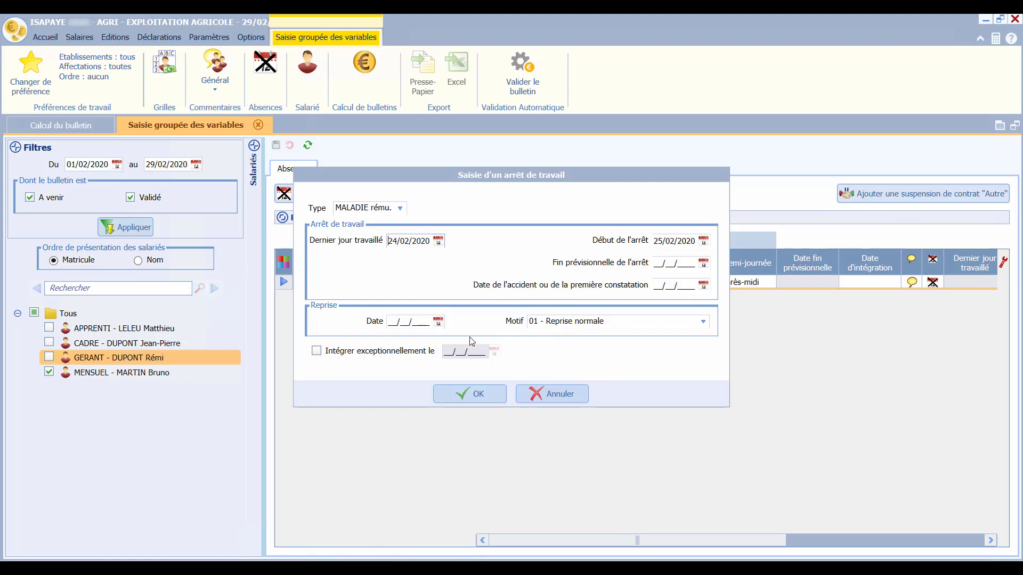
Set the stoppage's expected end to 28/02/2020 and return date to 02/03/2020, and save and close the absence entry.
click(704, 263)
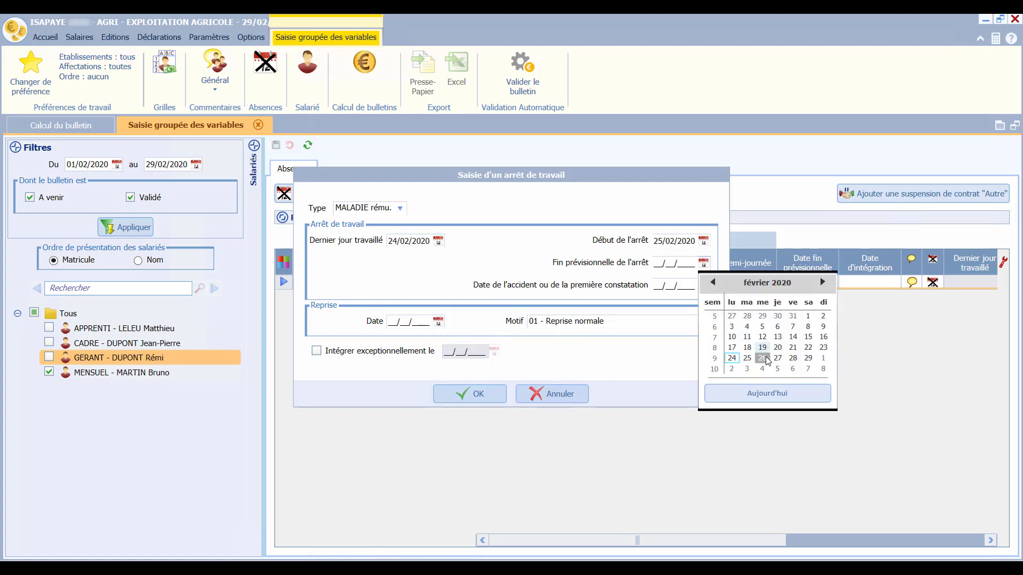
click(798, 362)
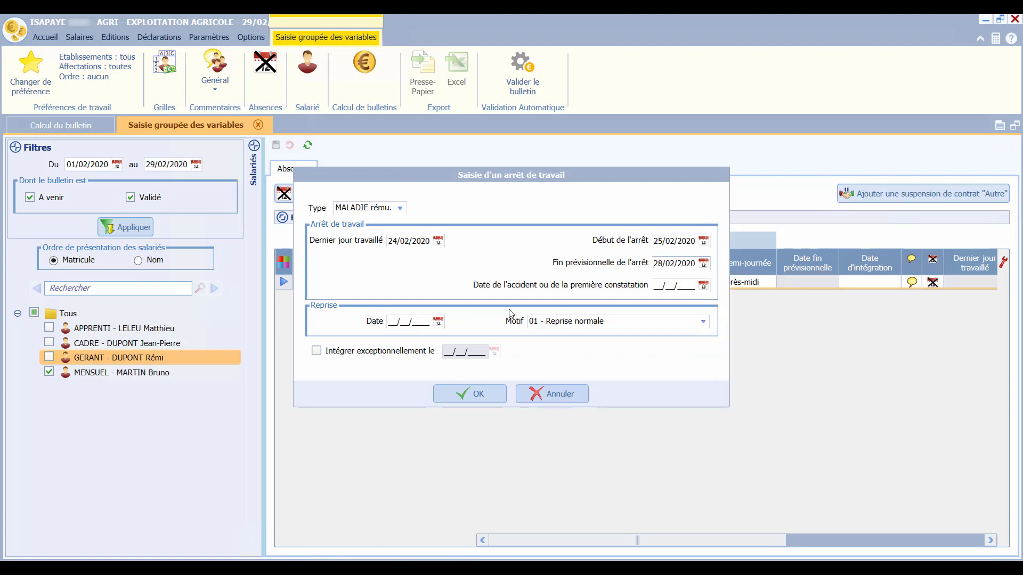
click(438, 323)
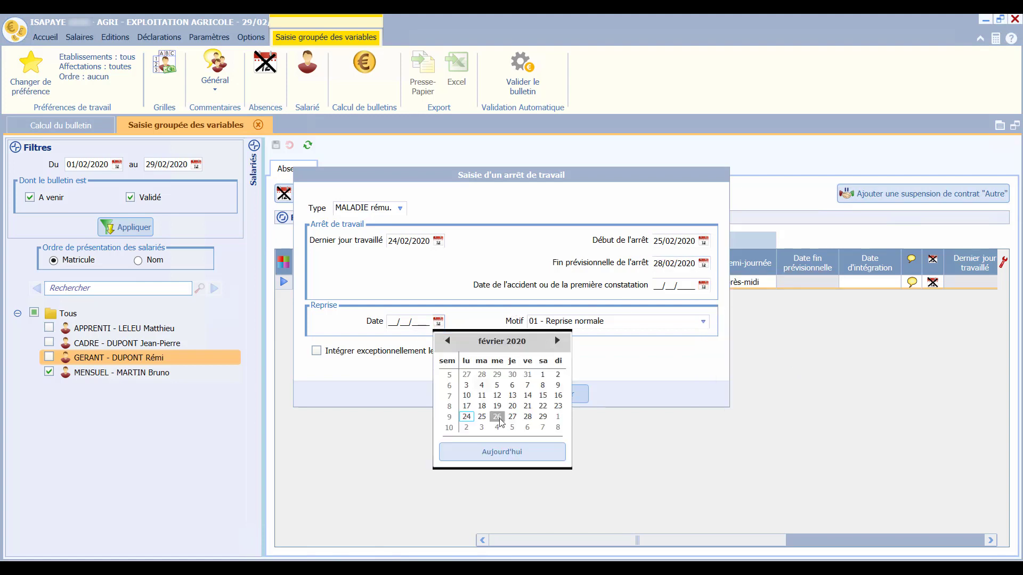
click(467, 427)
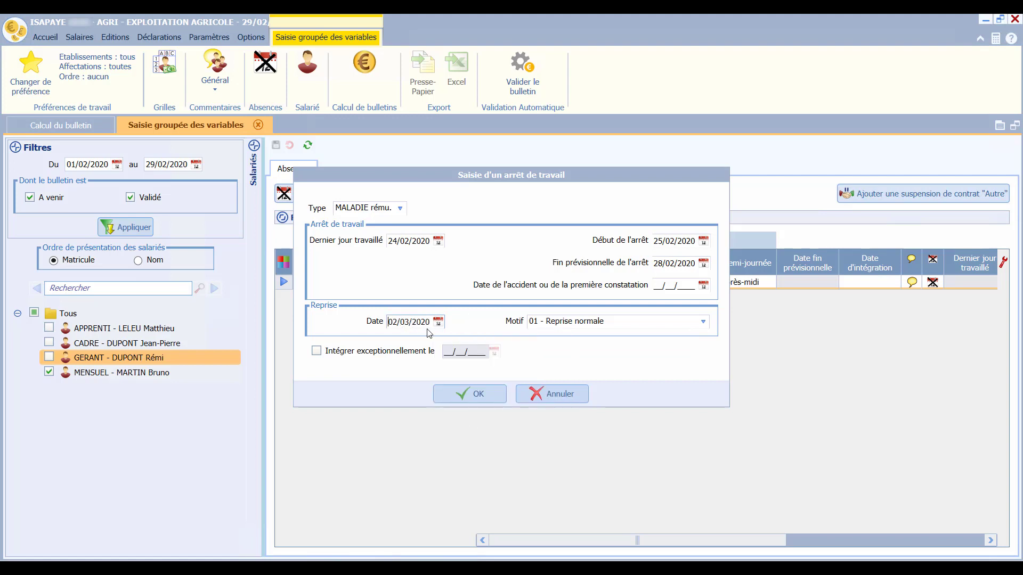
click(477, 389)
click(277, 146)
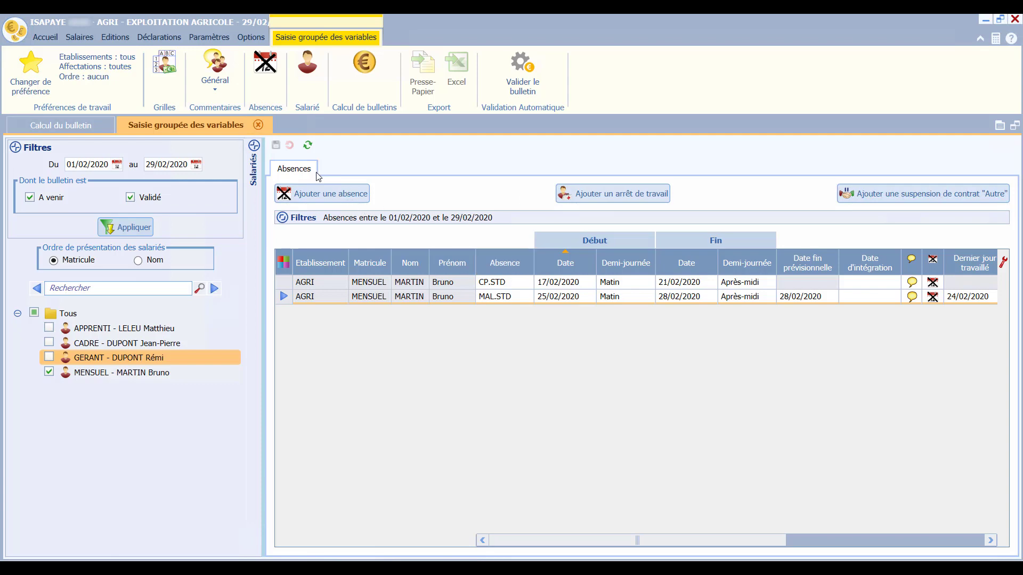
click(258, 126)
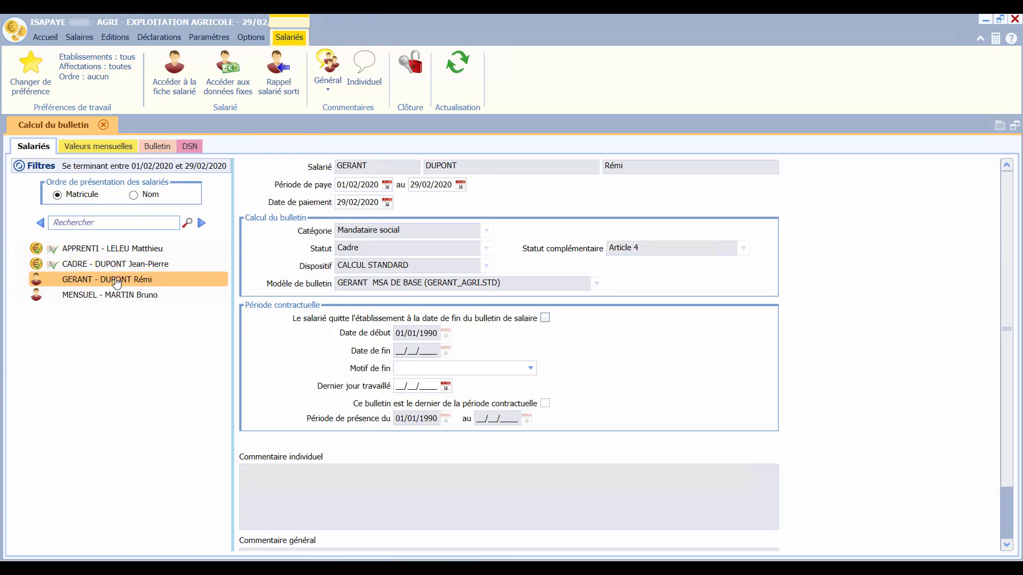
Calculate and validate the February 2020 payslip of the MENSUEL employee.
click(107, 296)
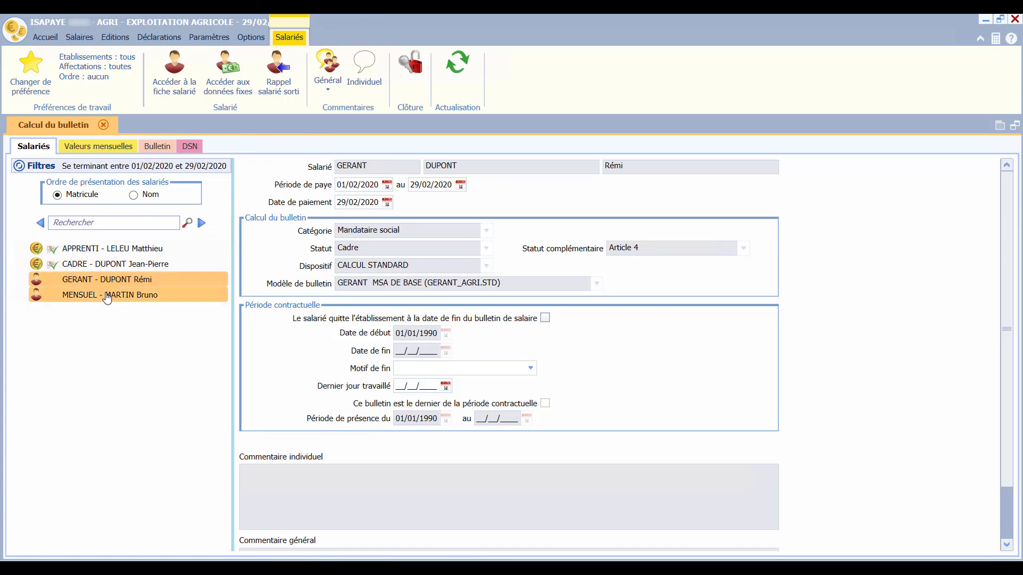
click(158, 146)
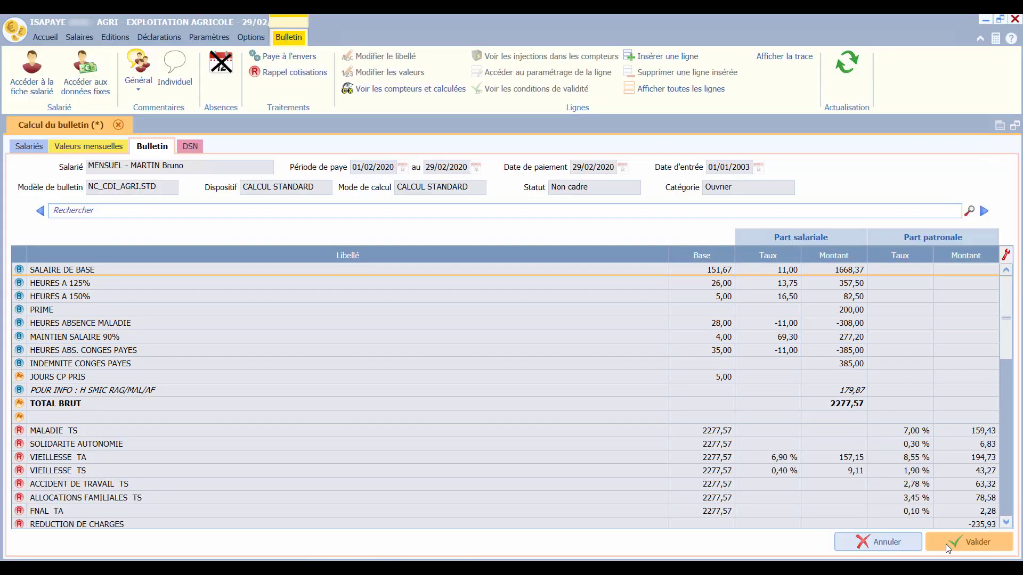
click(945, 544)
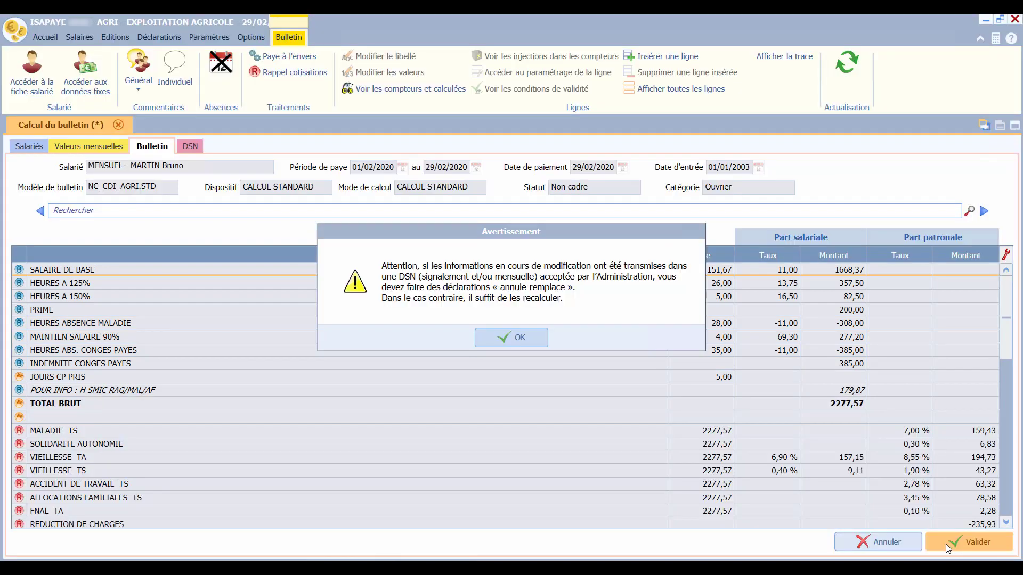
click(489, 339)
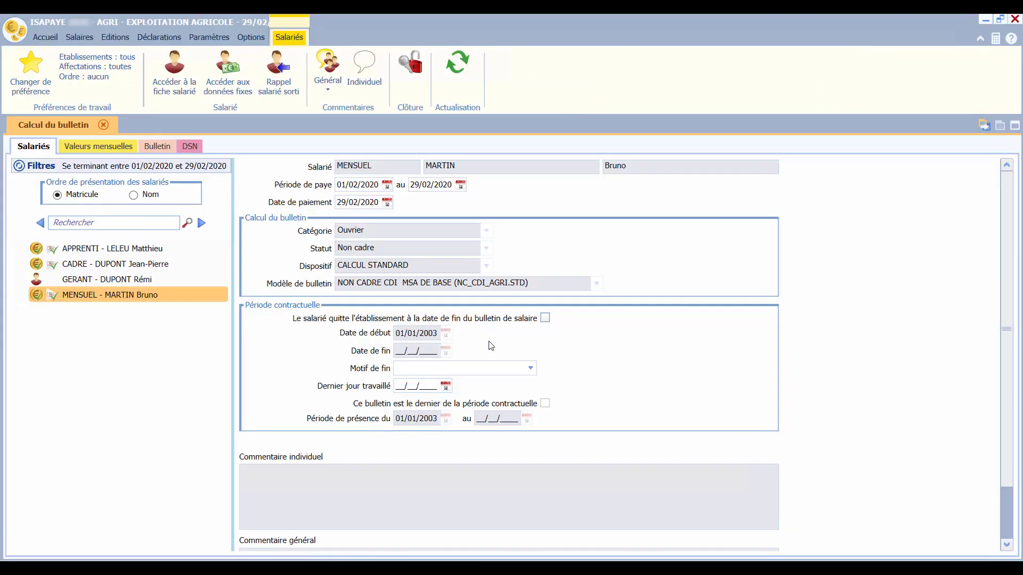
Calculate and validate the February 2020 payslip of the GERANT employee.
click(160, 281)
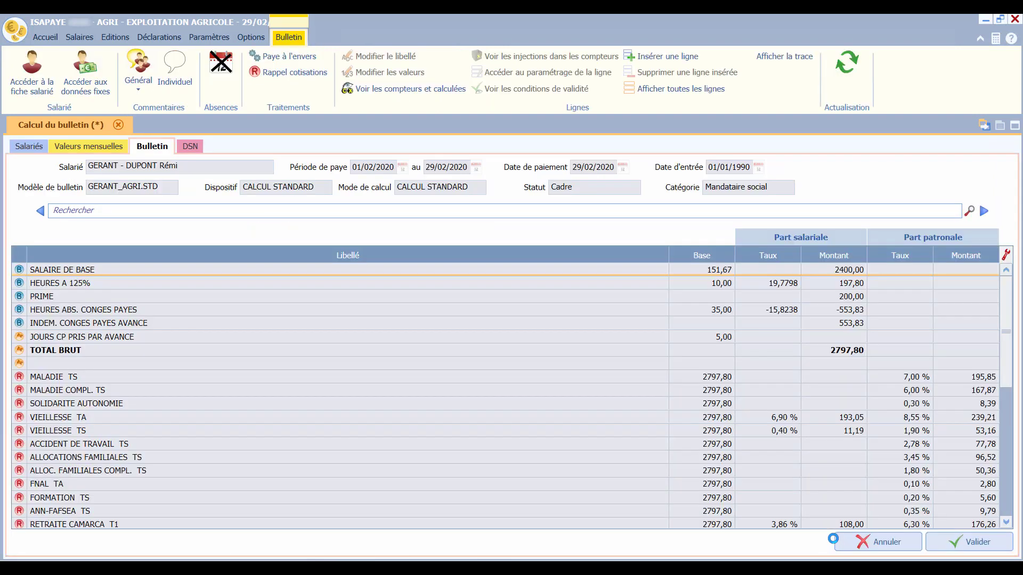
click(975, 543)
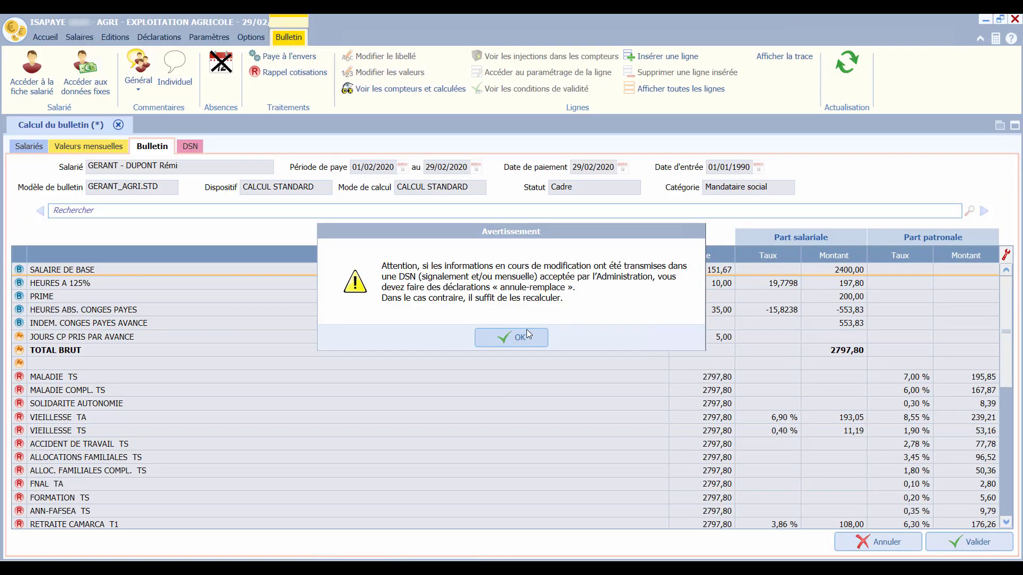
click(524, 341)
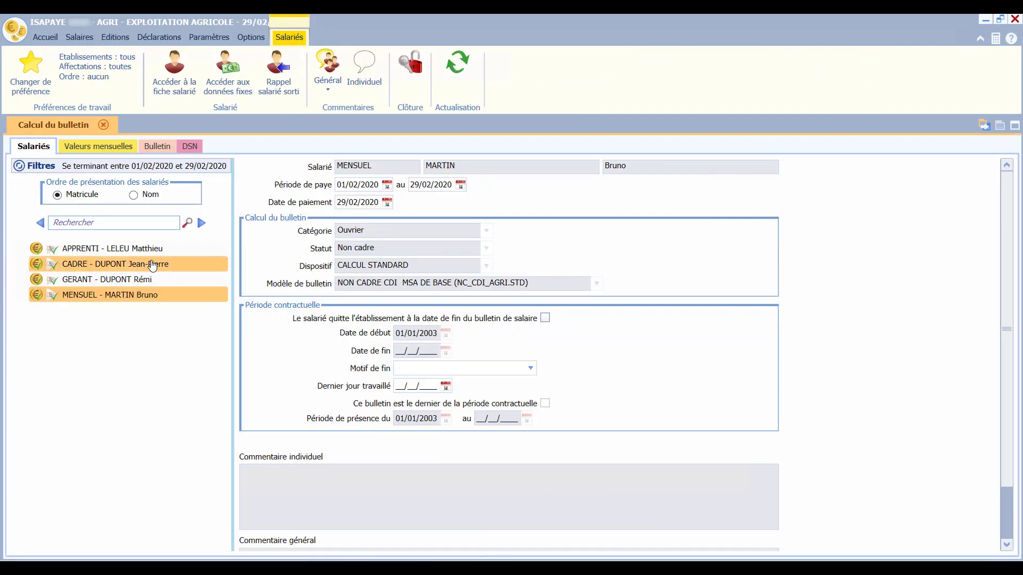
Calculate and validate the February 2020 payslip of the APPRENTI employee, updating its DSN paid-work hours to the proposed value.
click(101, 250)
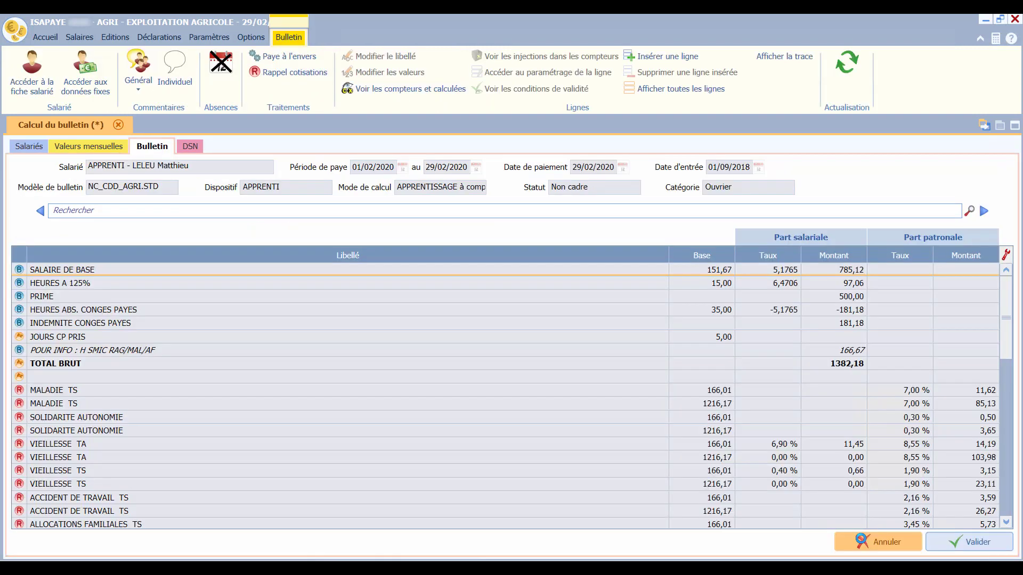
click(954, 543)
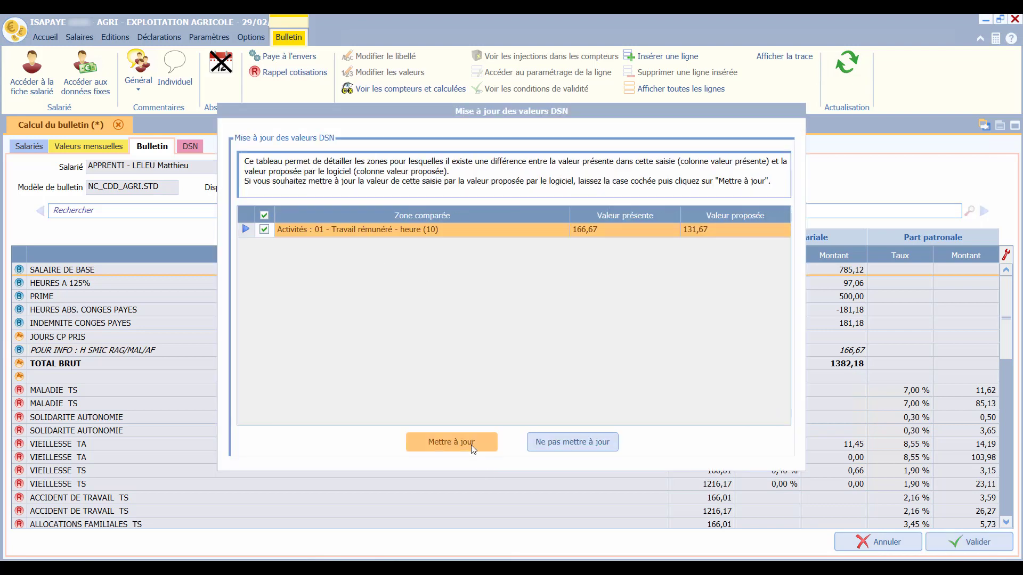
click(451, 441)
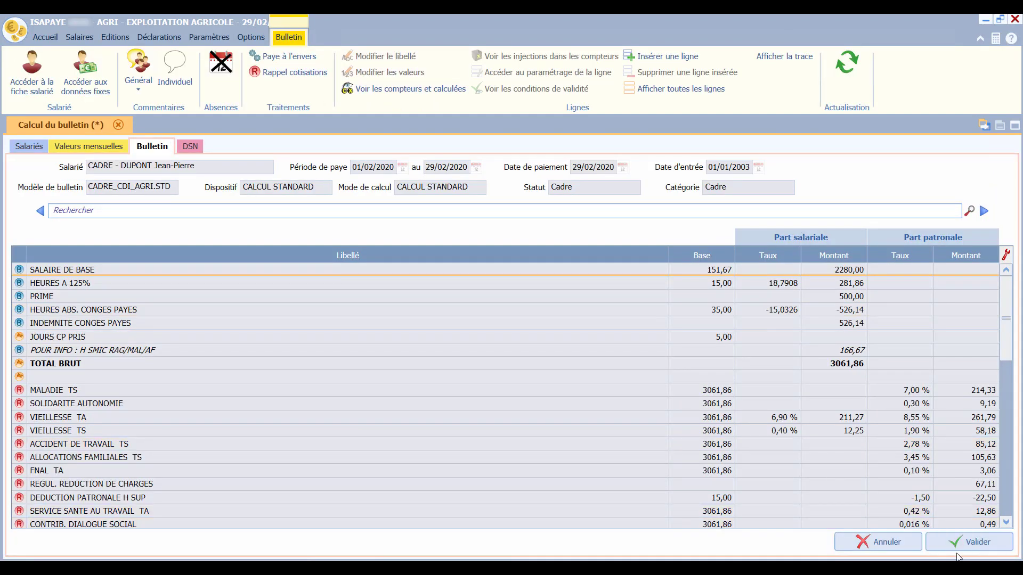
Validate the CADRE employee's February 2020 payslip with the proposed DSN value, and close the payslip calculation and its absence integration report.
click(958, 546)
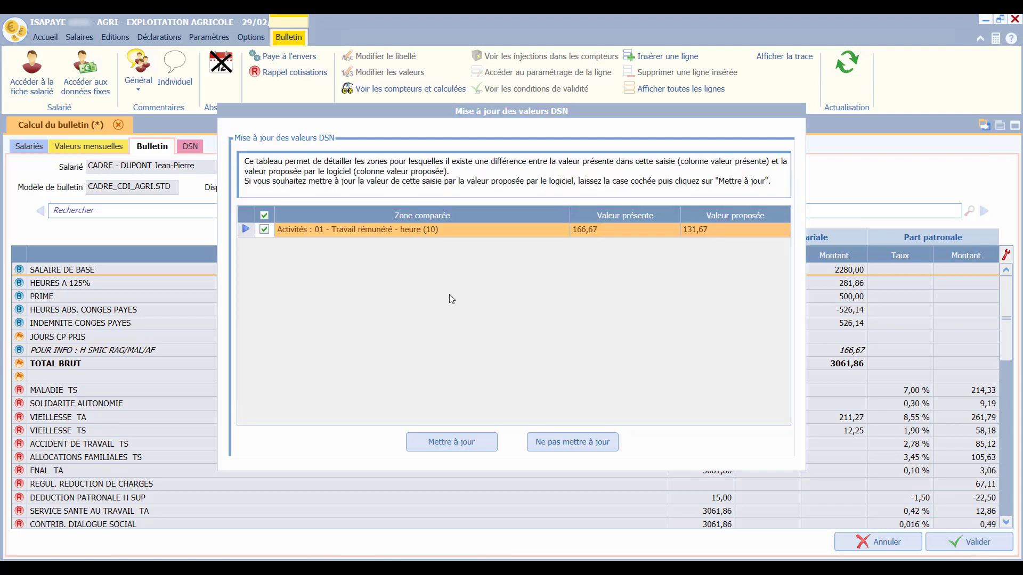
click(448, 438)
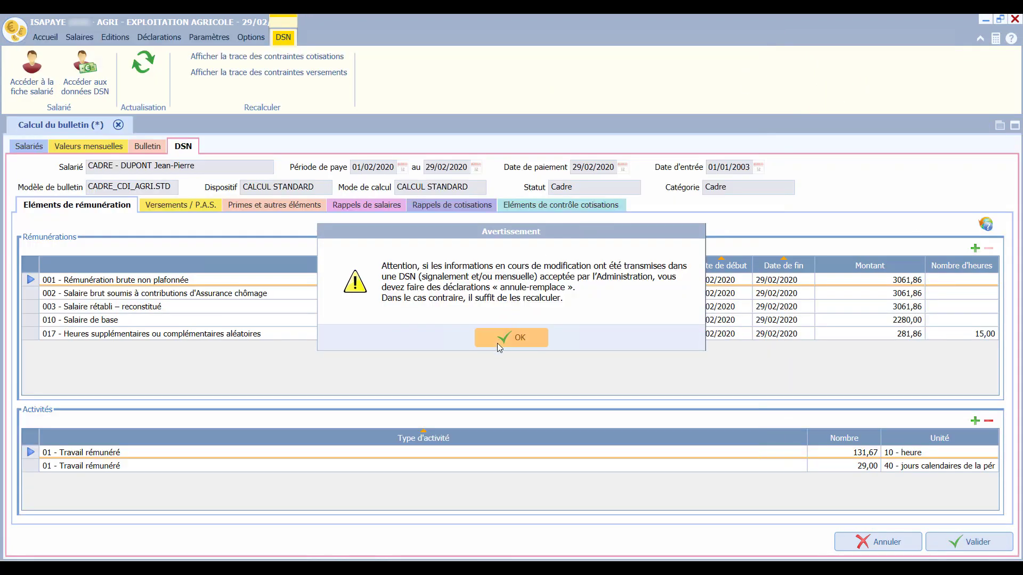
click(497, 343)
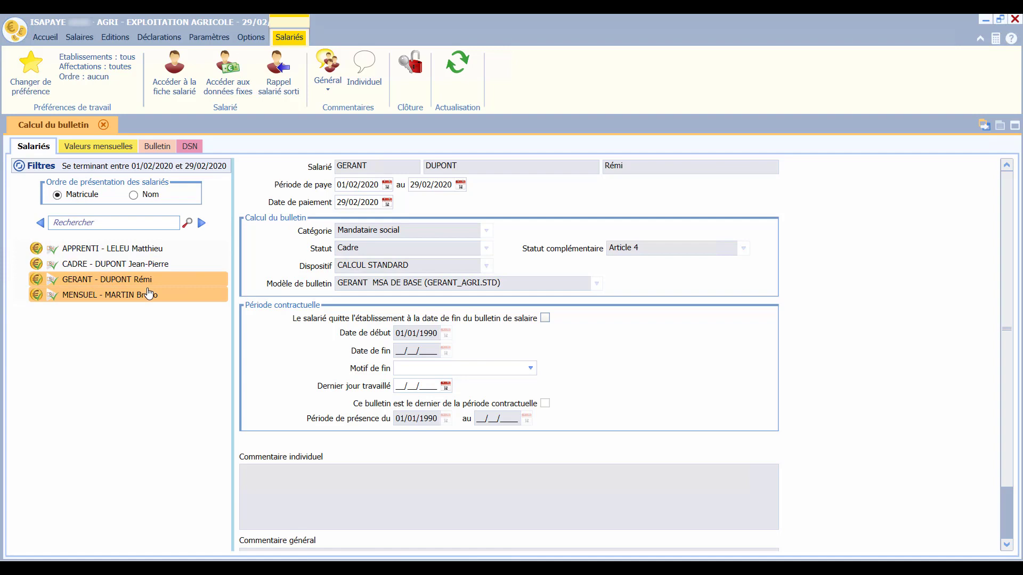
click(105, 125)
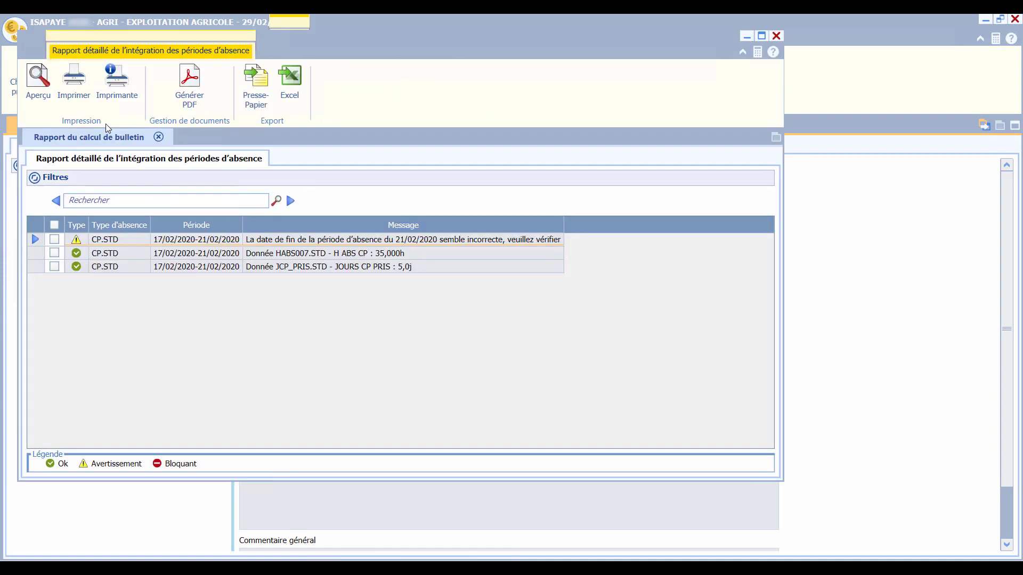
click(778, 36)
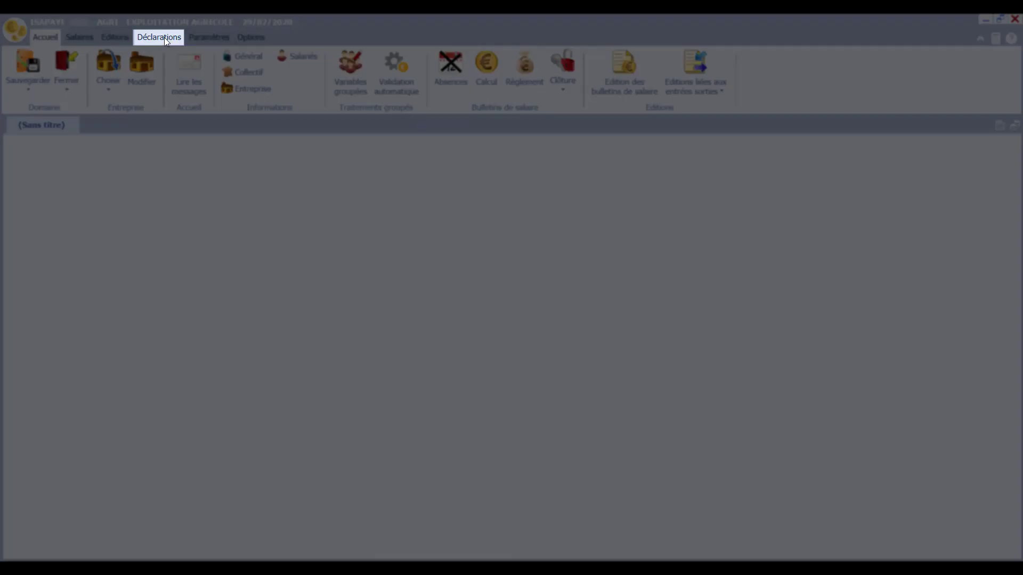
Access the current company's event-based DSN declarations for 01/11/2019 to 29/02/2020 and dismiss the verification report.
click(159, 37)
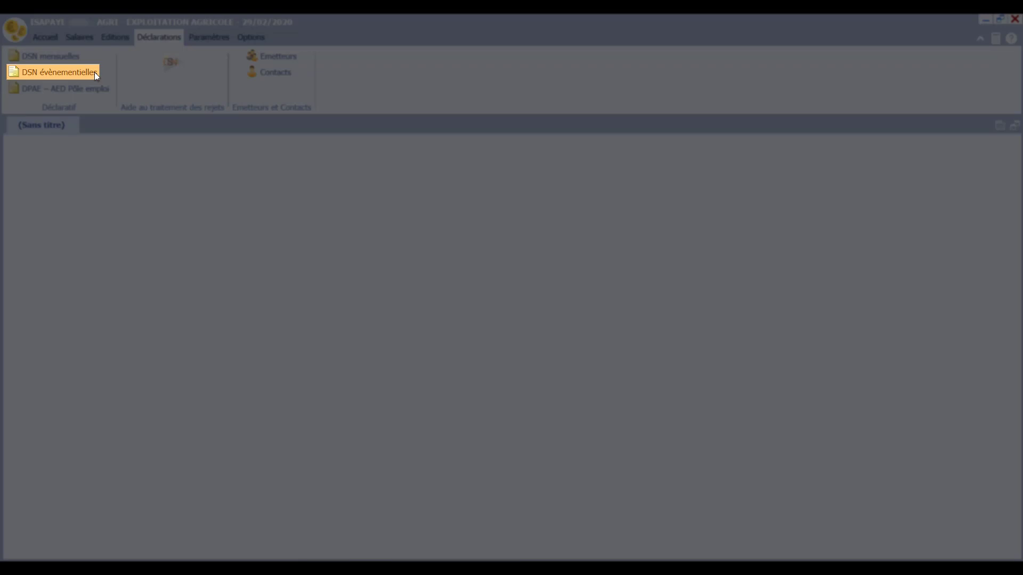
click(95, 72)
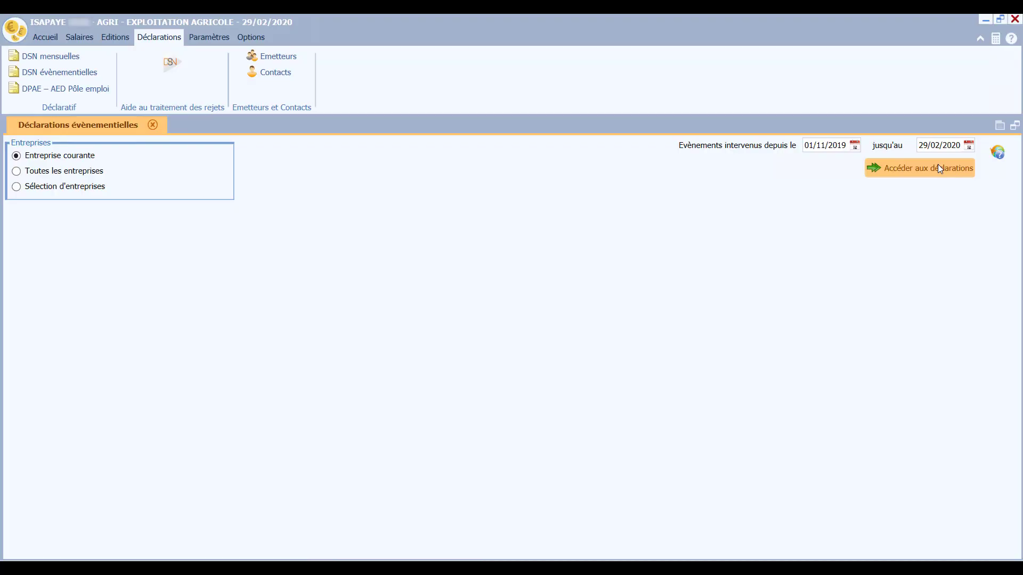
click(938, 168)
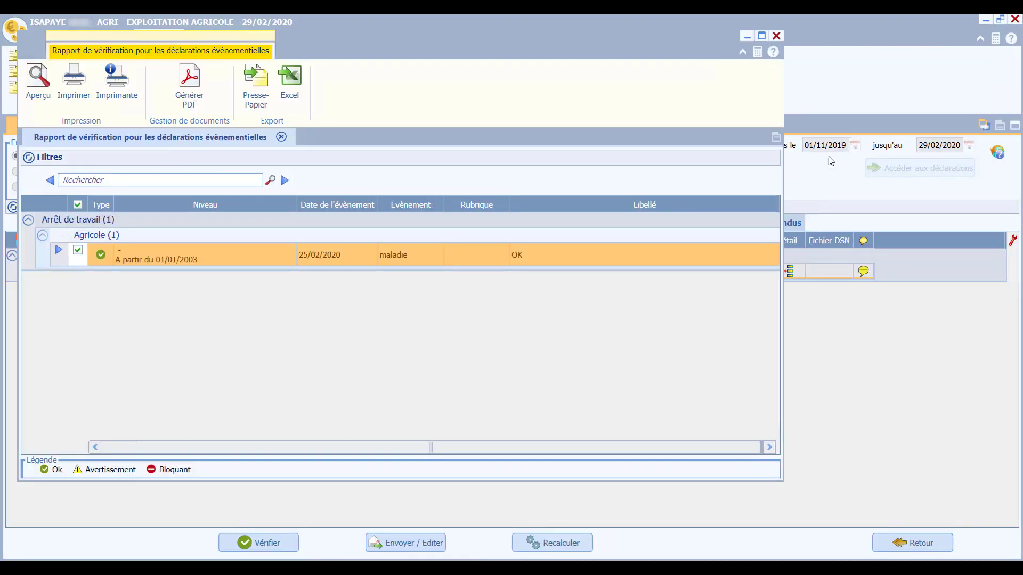
click(776, 36)
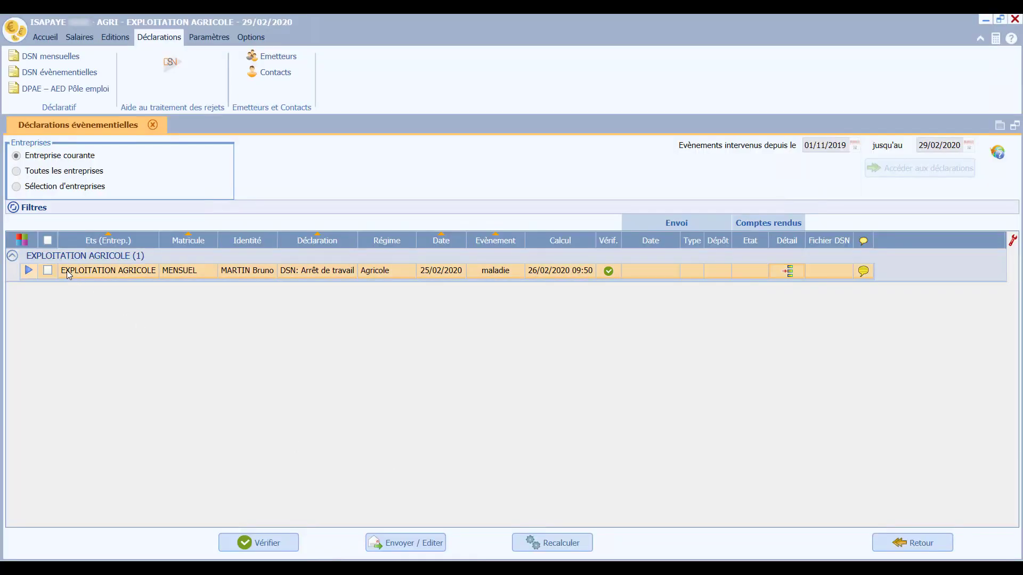
Deposit the MENSUEL employee's work stoppage DSN on the portal and close the event-based declarations.
click(47, 270)
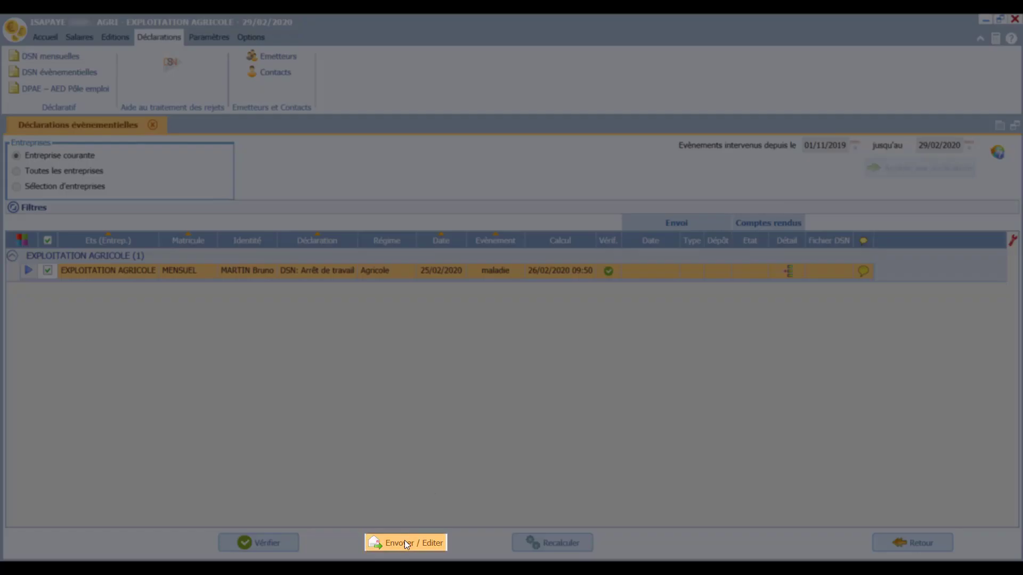
click(405, 541)
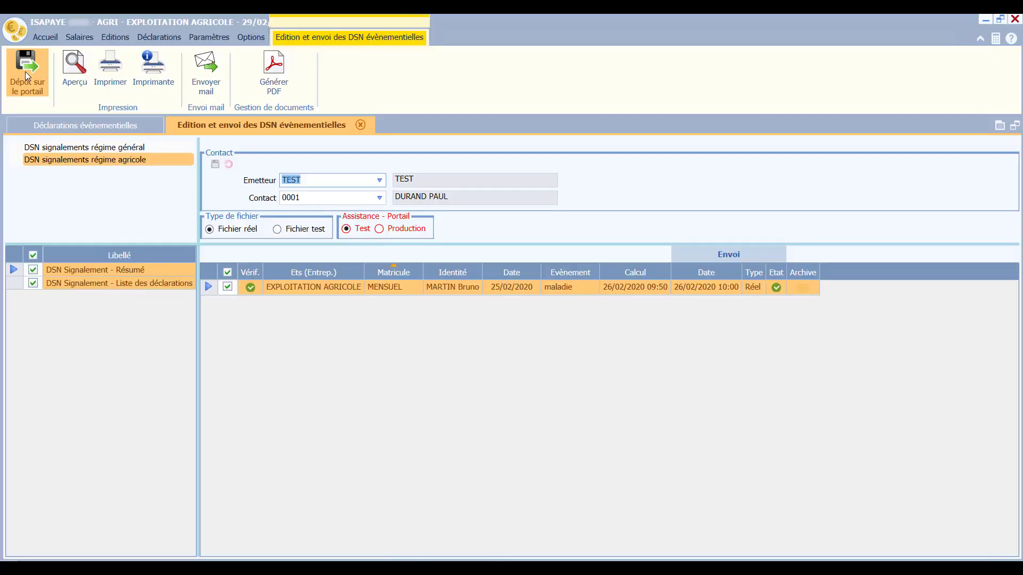
click(361, 127)
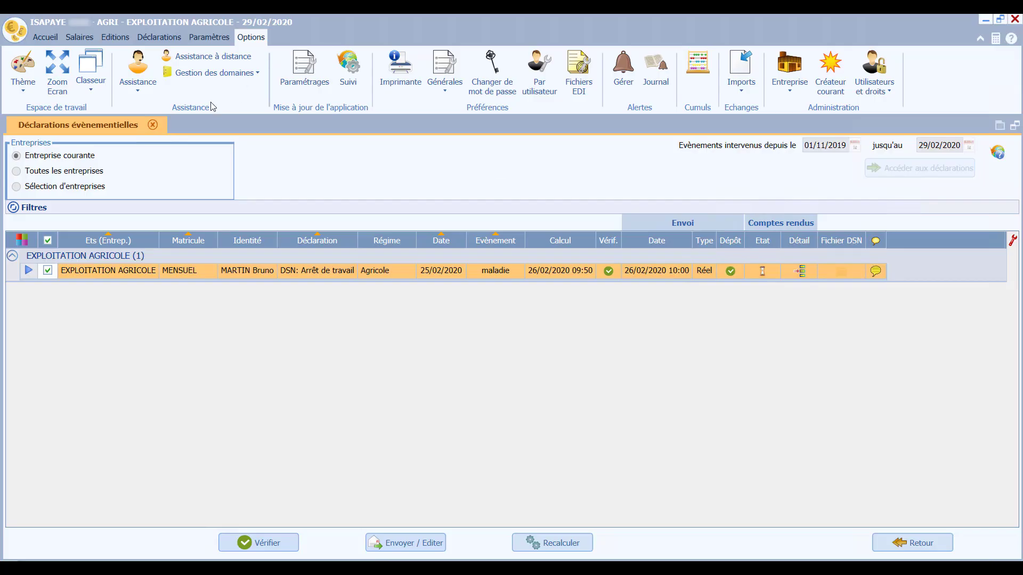
click(153, 125)
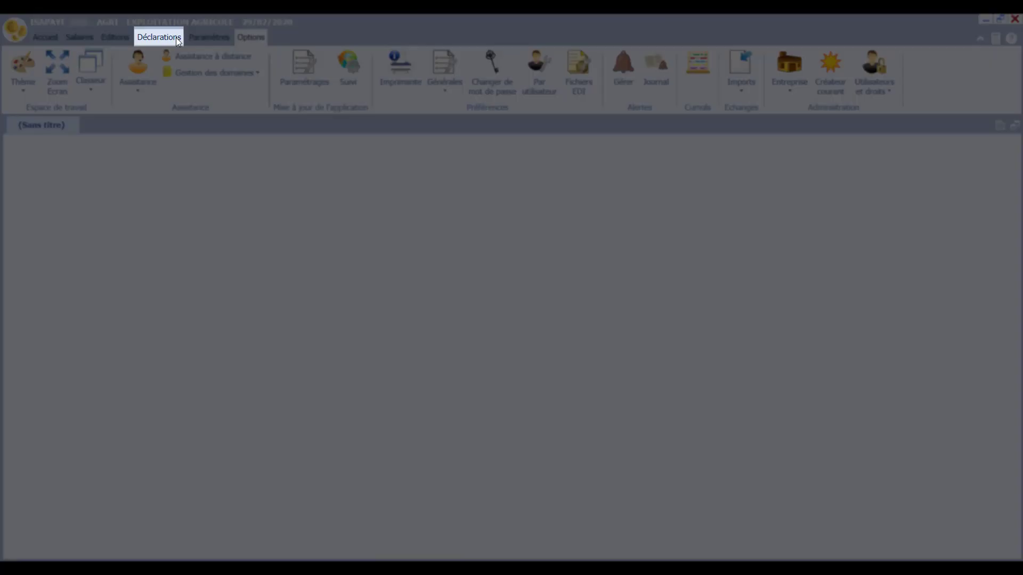
Access the monthly DSN due in March 2020, recalculate EXPLOITATION AGRICOLE's February 2020 declaration and dismiss its verification report.
click(177, 38)
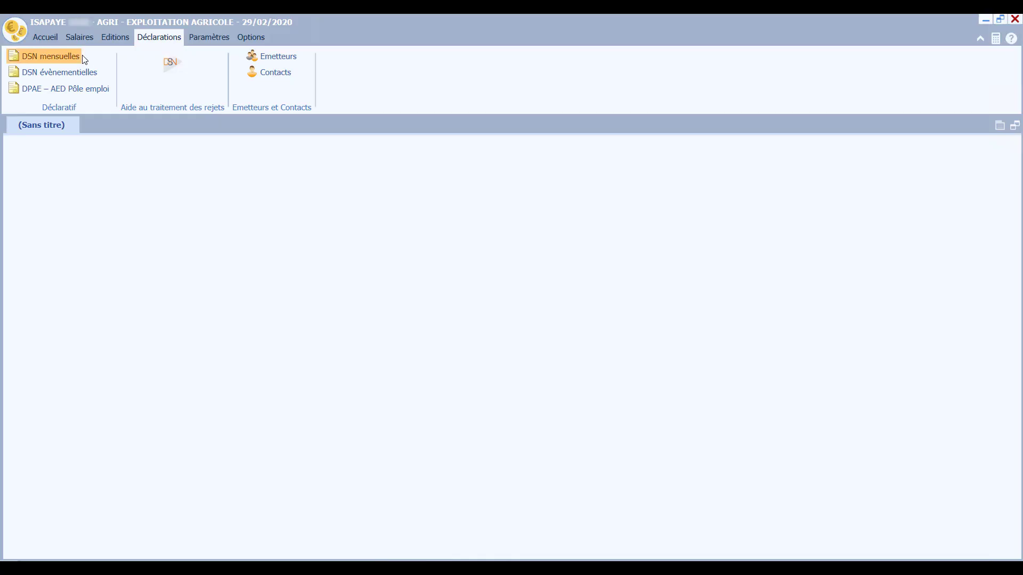
click(83, 58)
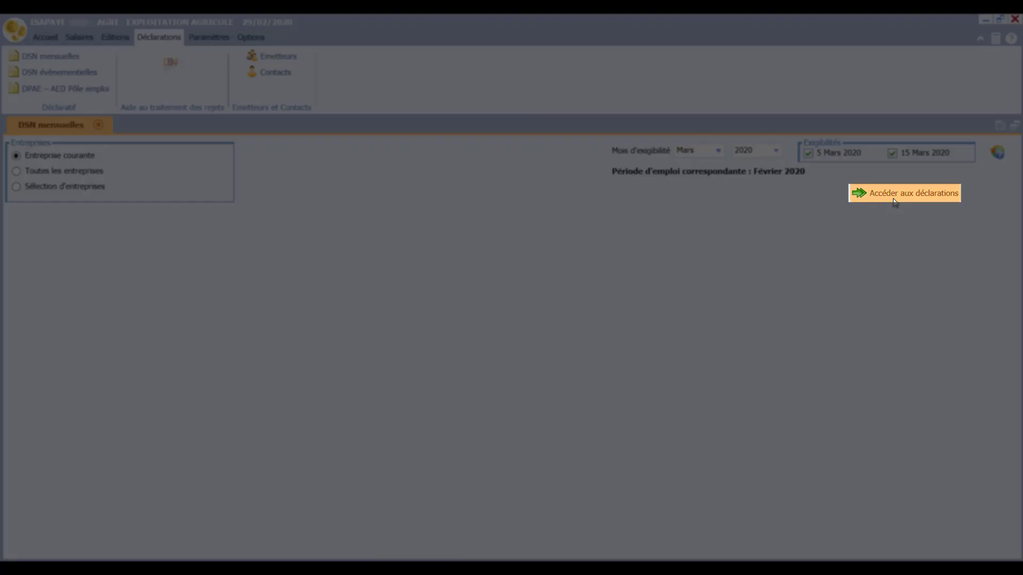
click(895, 199)
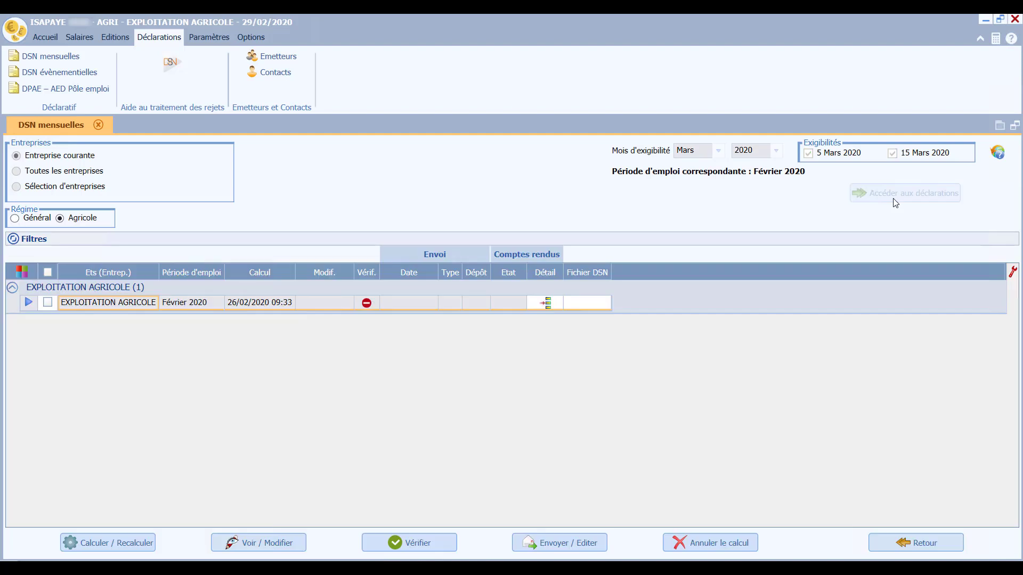
click(48, 303)
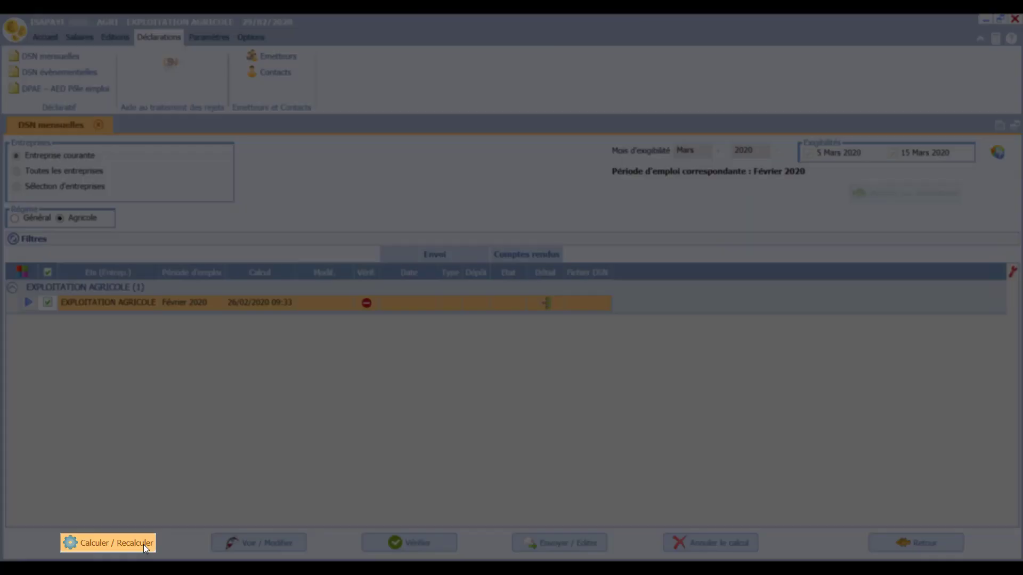
click(142, 545)
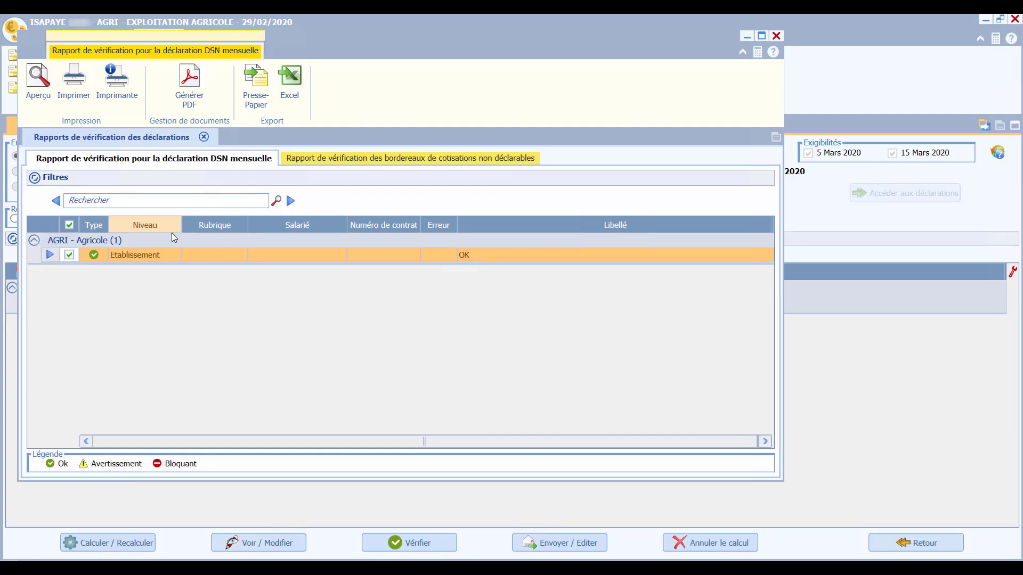
click(776, 35)
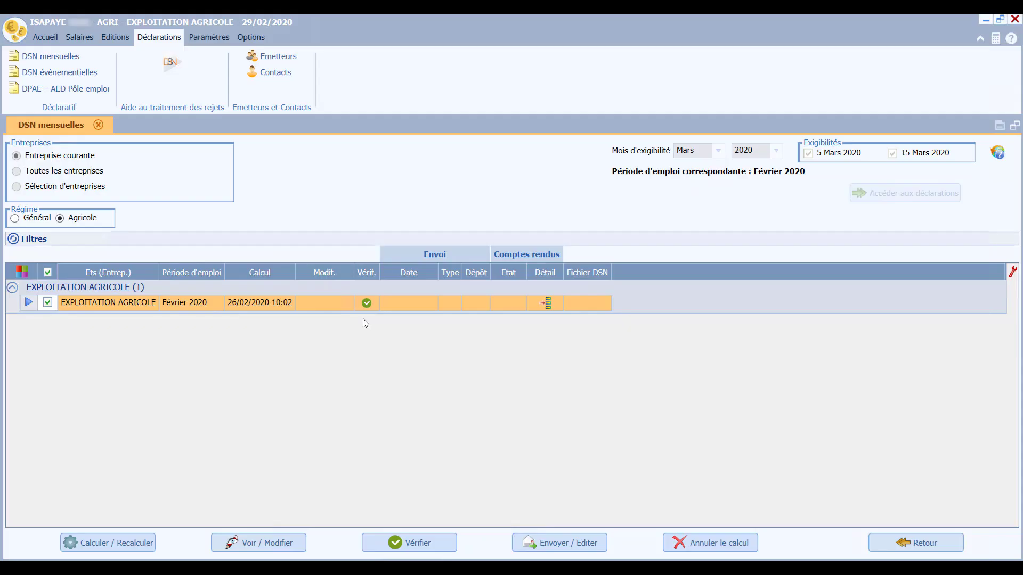
Deposit EXPLOITATION AGRICOLE's February 2020 monthly DSN on the portal and close the monthly declarations.
click(551, 542)
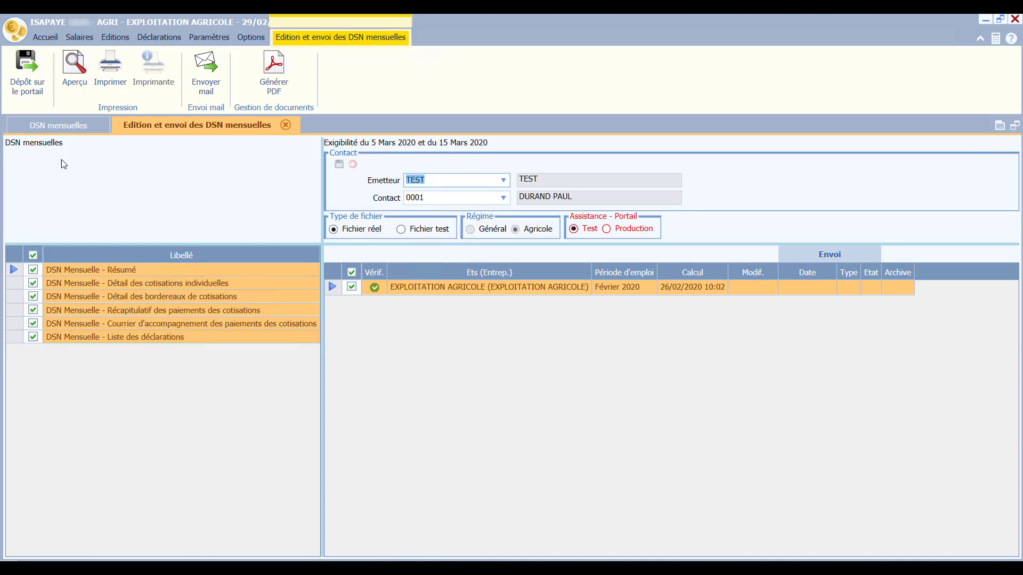
click(24, 79)
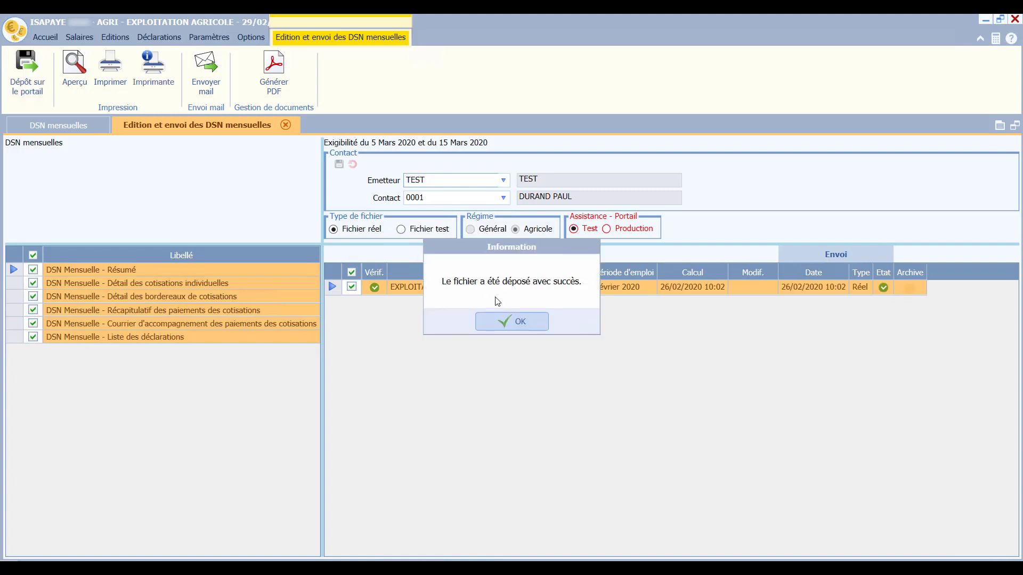
click(516, 322)
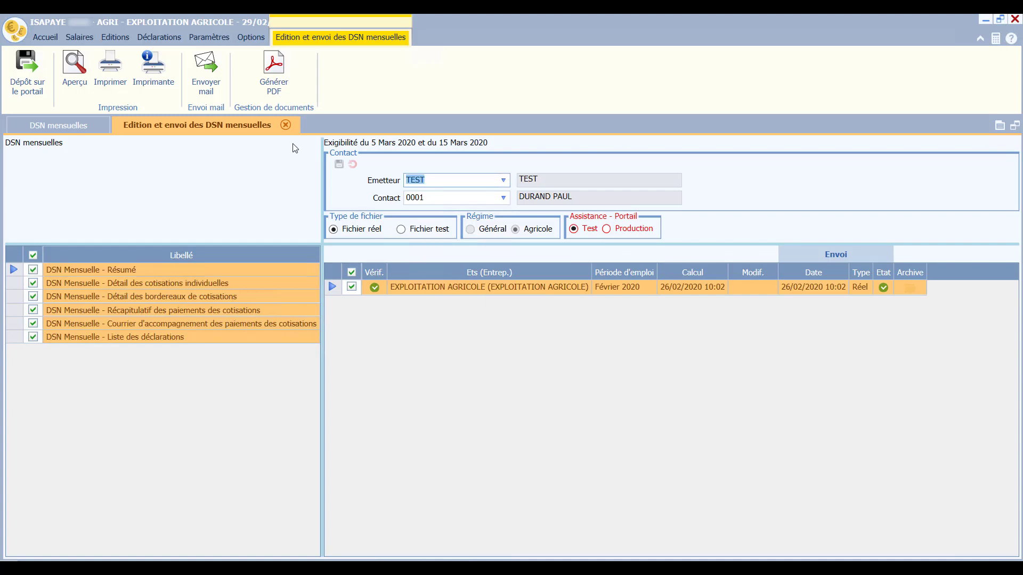
click(286, 125)
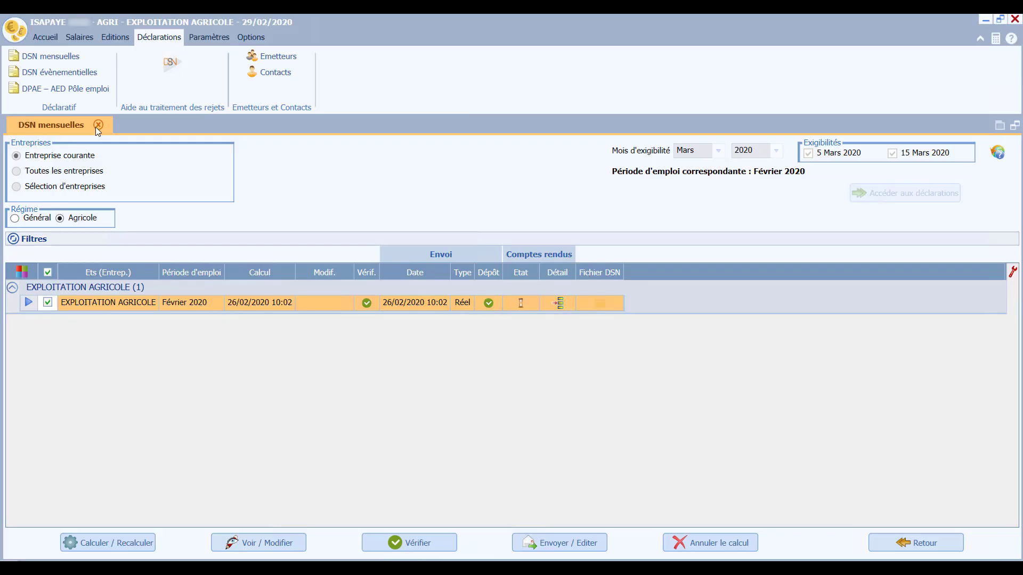
click(96, 127)
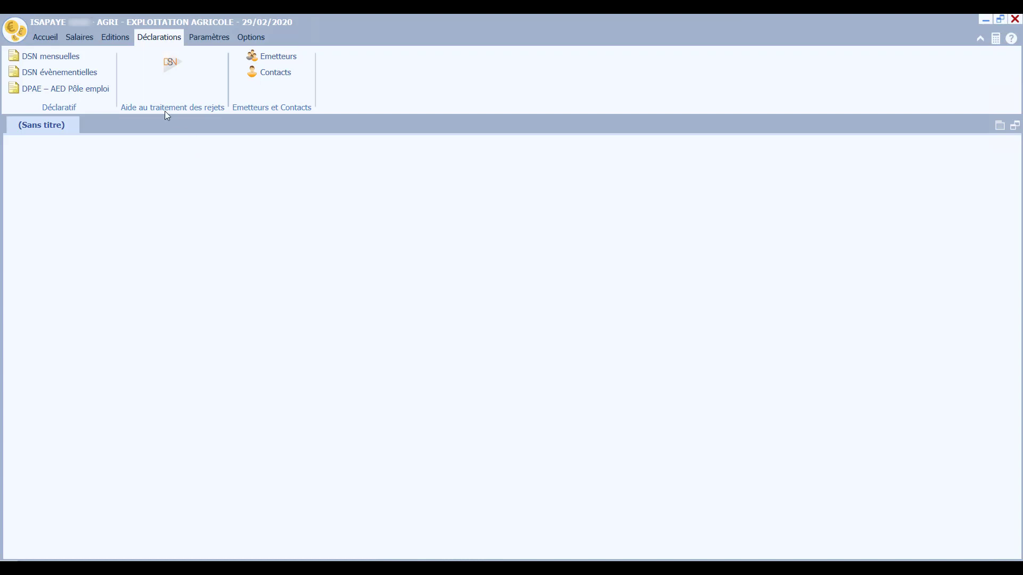
Close out the February 2020 payslips of the APPRENTI, CADRE, GERANT and MENSUEL employees, and exit payslip closing.
click(88, 40)
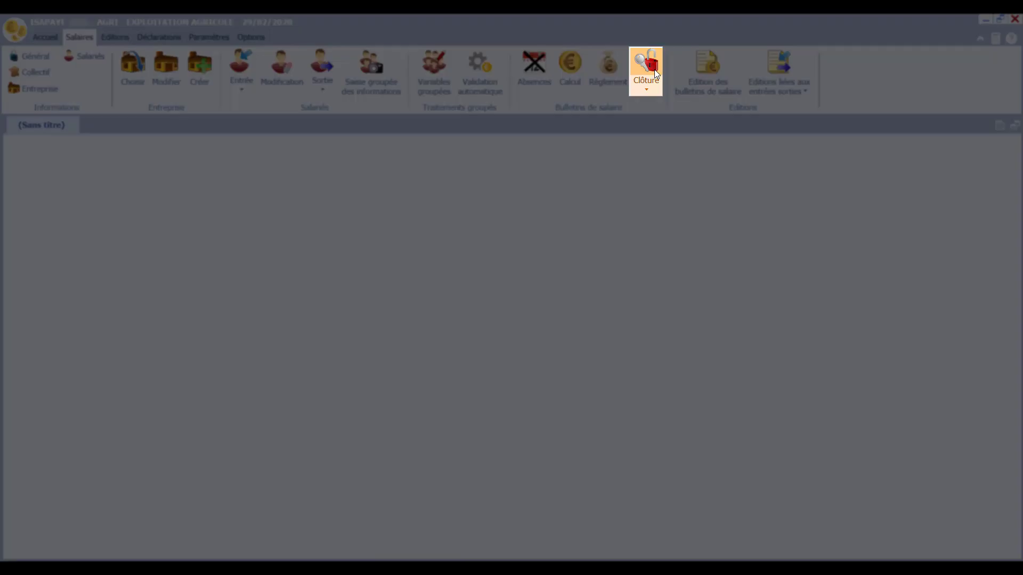
click(654, 69)
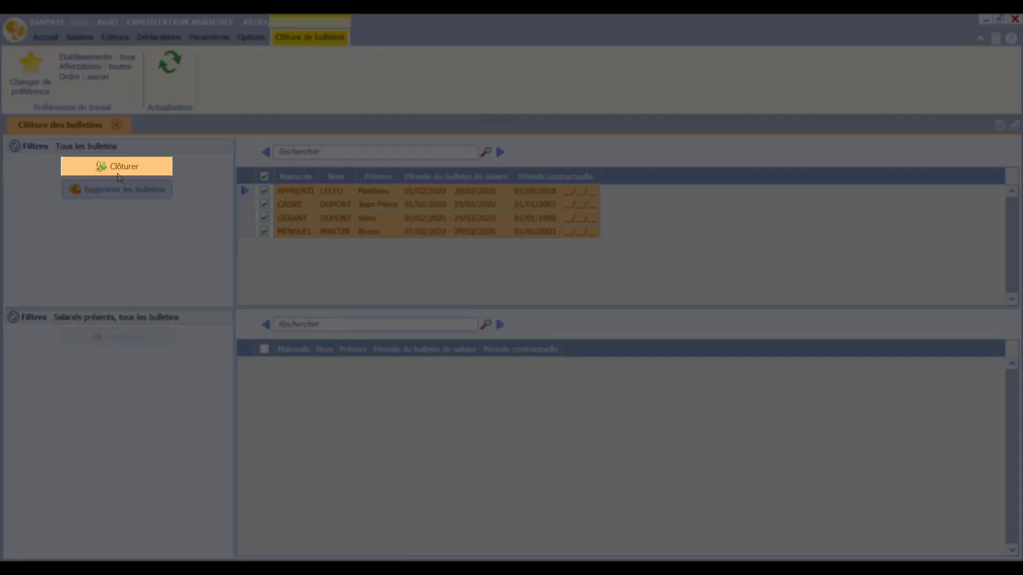
click(118, 167)
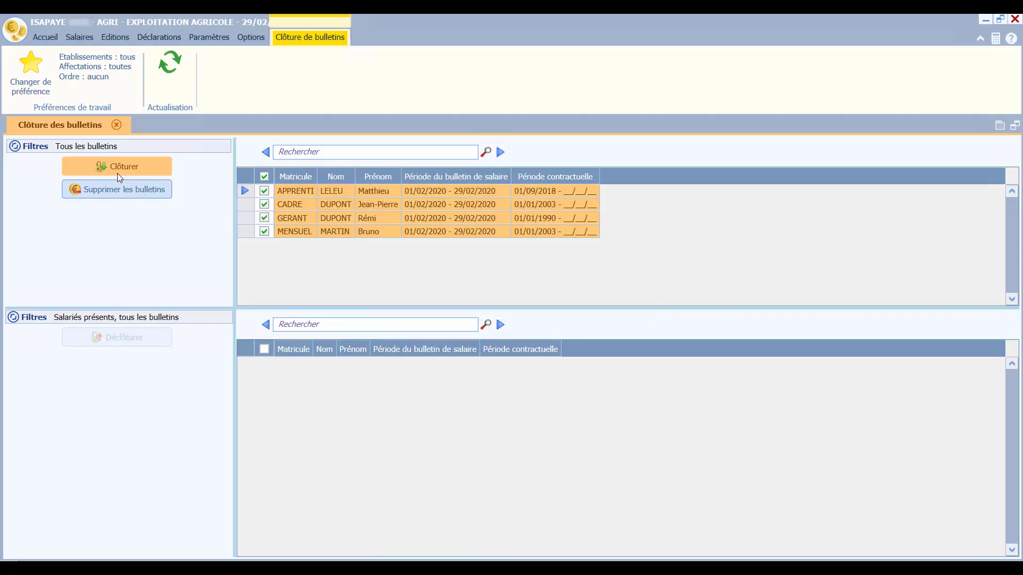
click(116, 125)
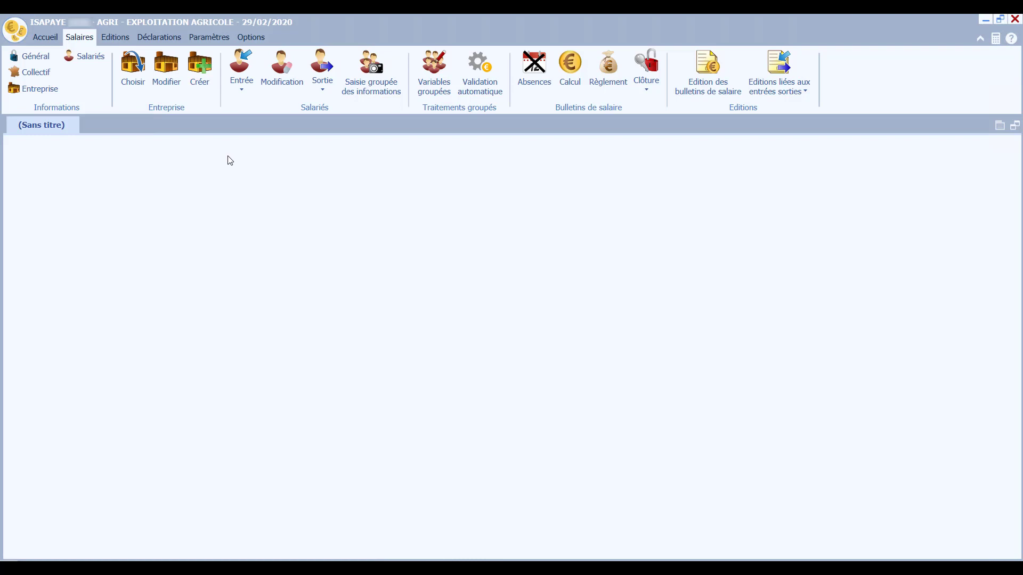
Preview the BULL_CLAR clarified payslips of all listed employees for 01/02/2020 to 29/02/2020, and return to the home screen.
click(114, 37)
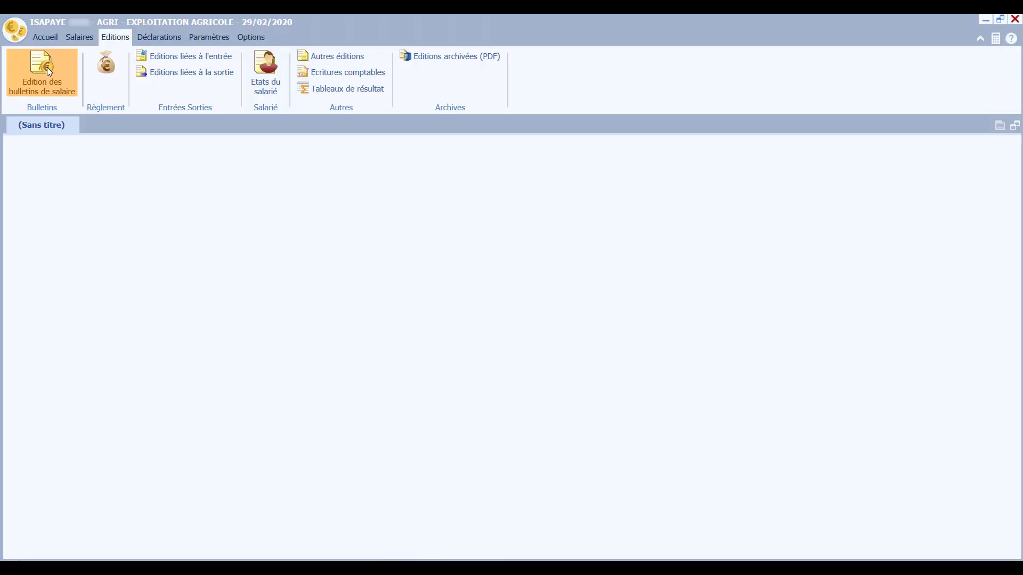
click(47, 67)
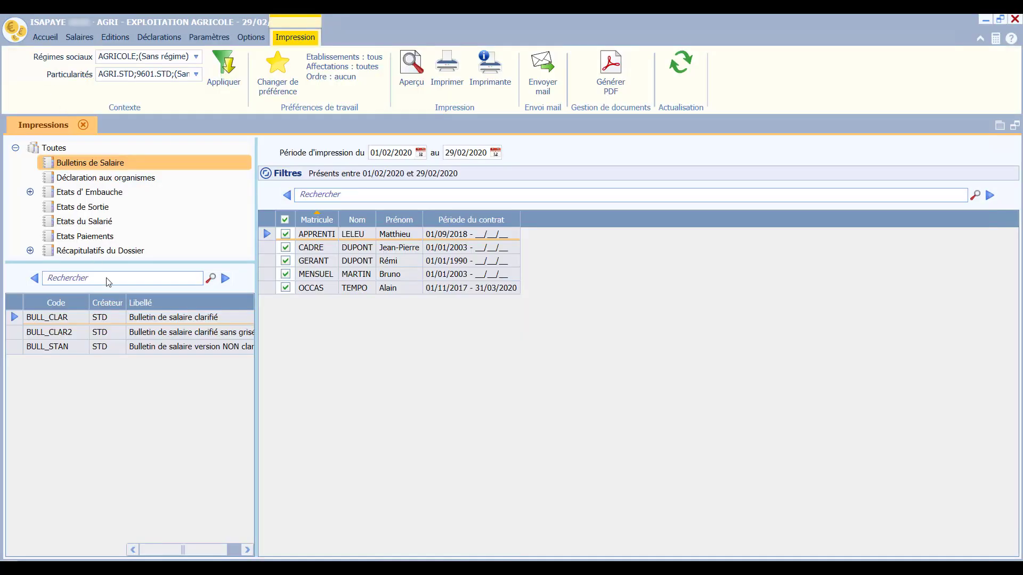
click(161, 321)
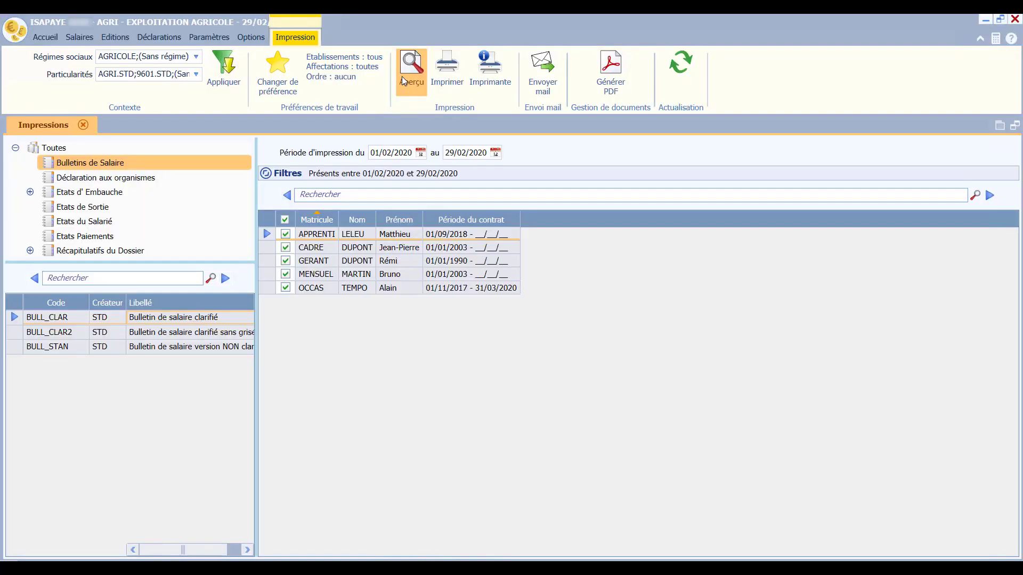
click(404, 80)
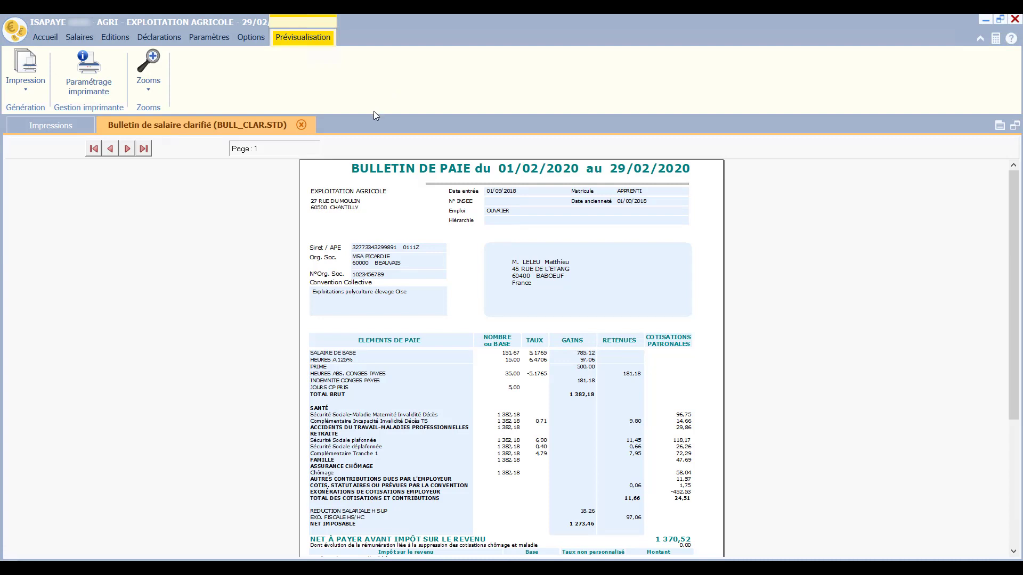
click(301, 125)
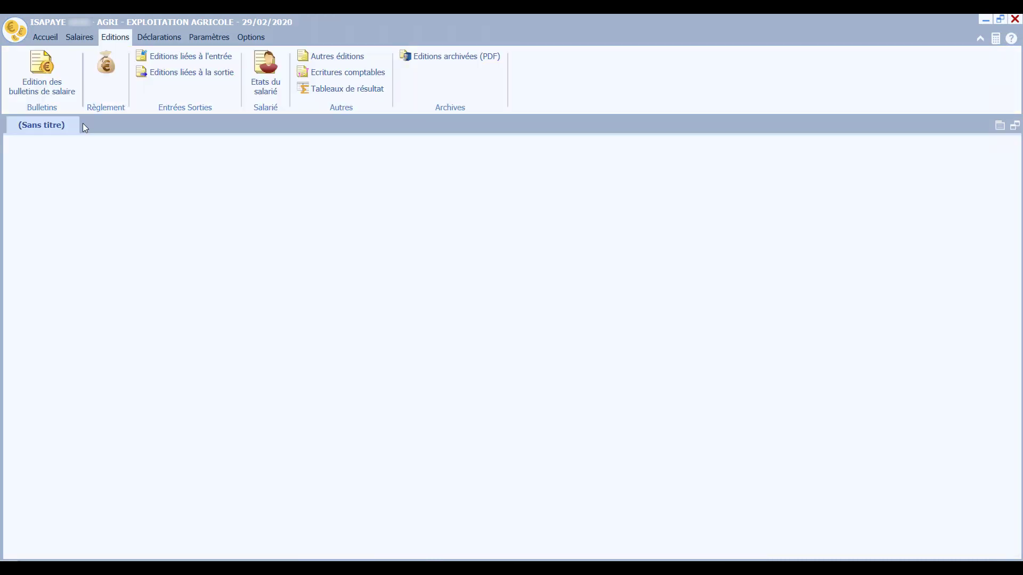
click(57, 40)
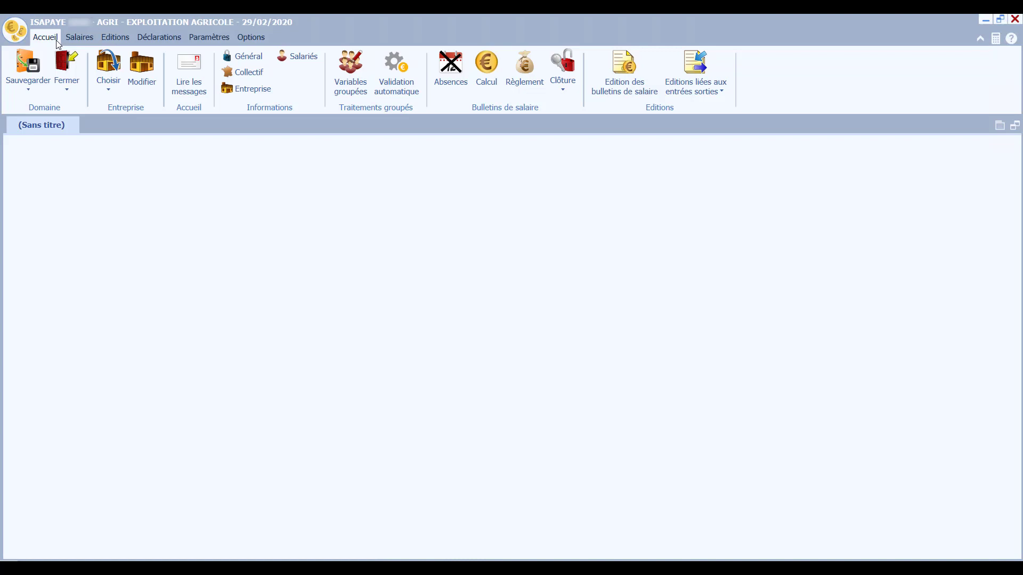